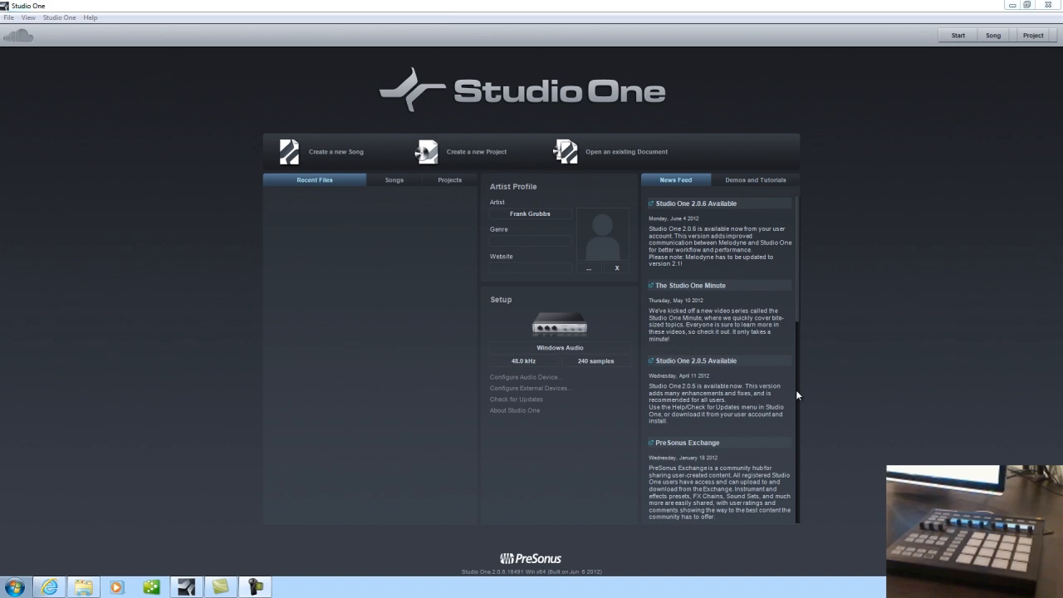
Create an empty song with the default settings and add Maschine as an instrument track.
click(352, 163)
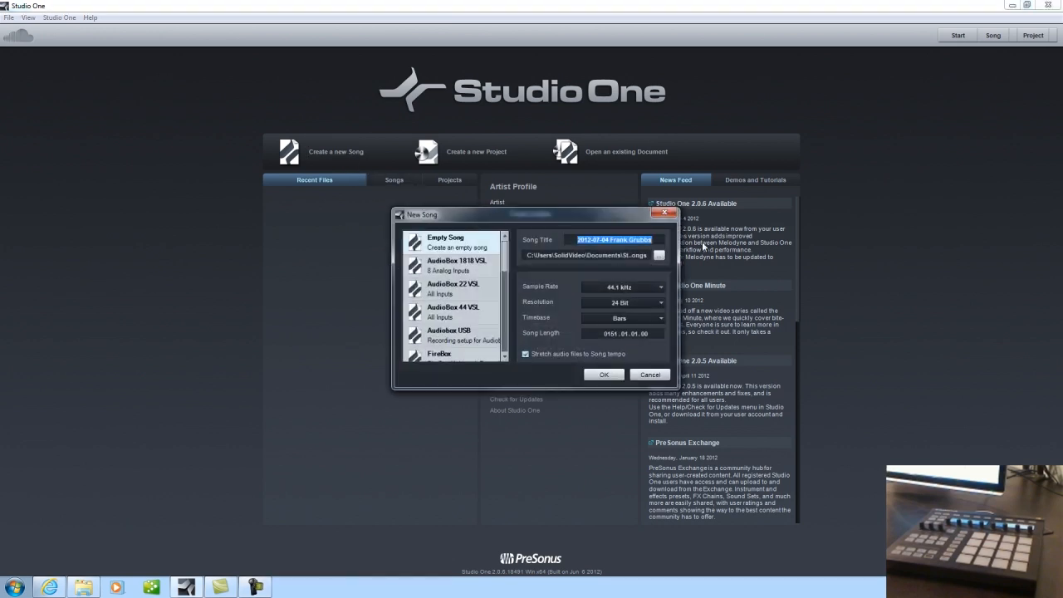
click(591, 378)
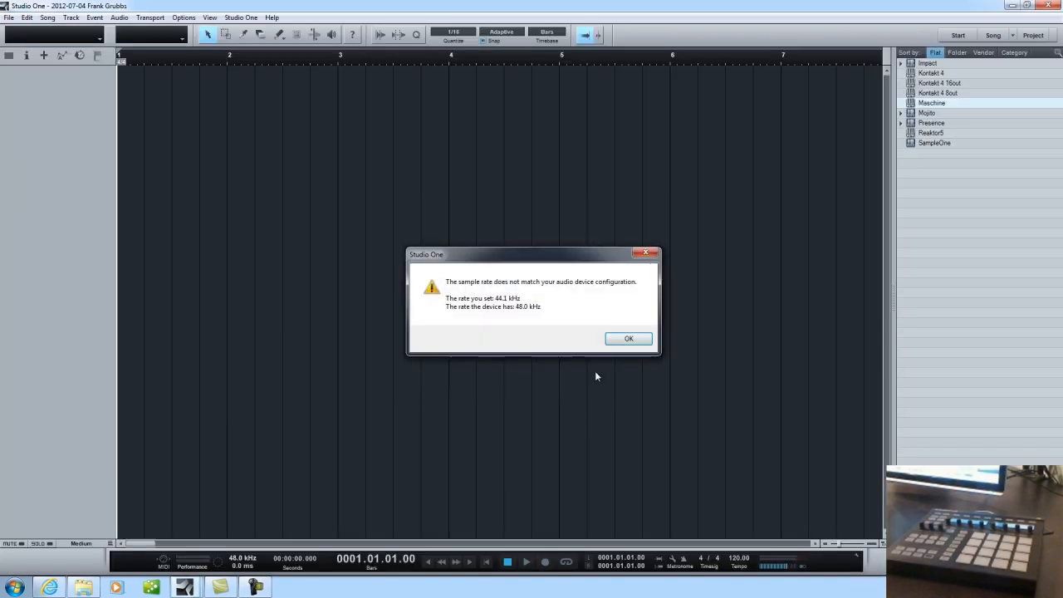
click(615, 339)
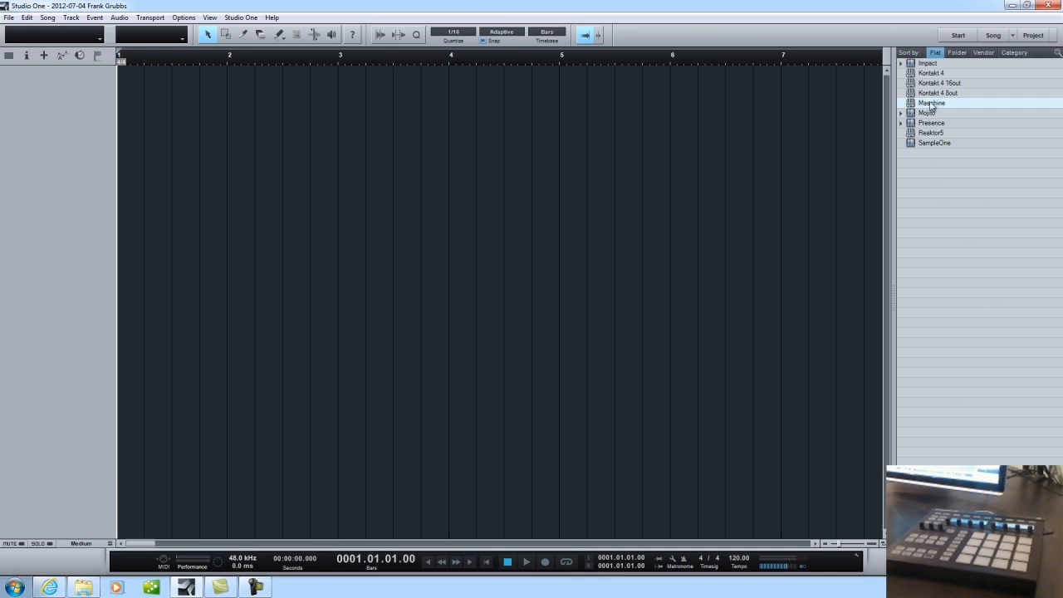
drag(932, 104, 322, 94)
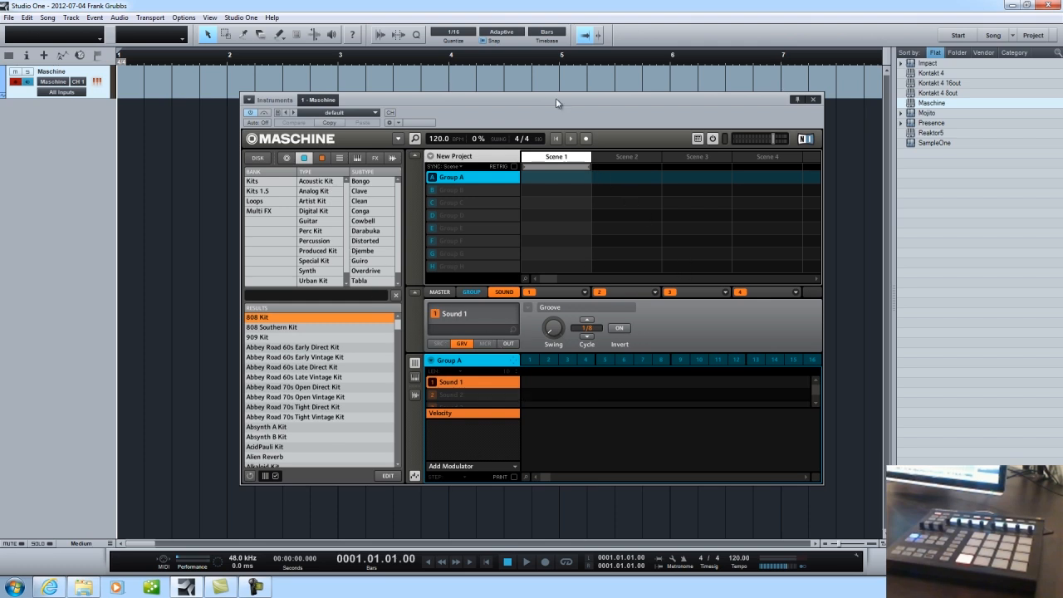
drag(556, 98, 505, 87)
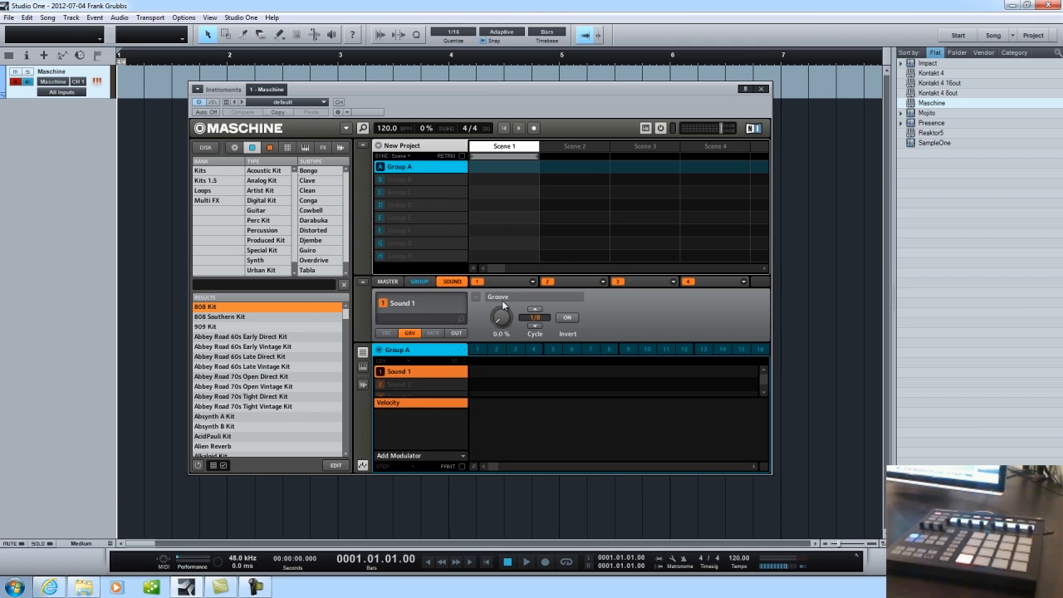
Filter the Maschine kits to the Urban Kit type and load Dirty Urban Kit into Group A.
click(212, 172)
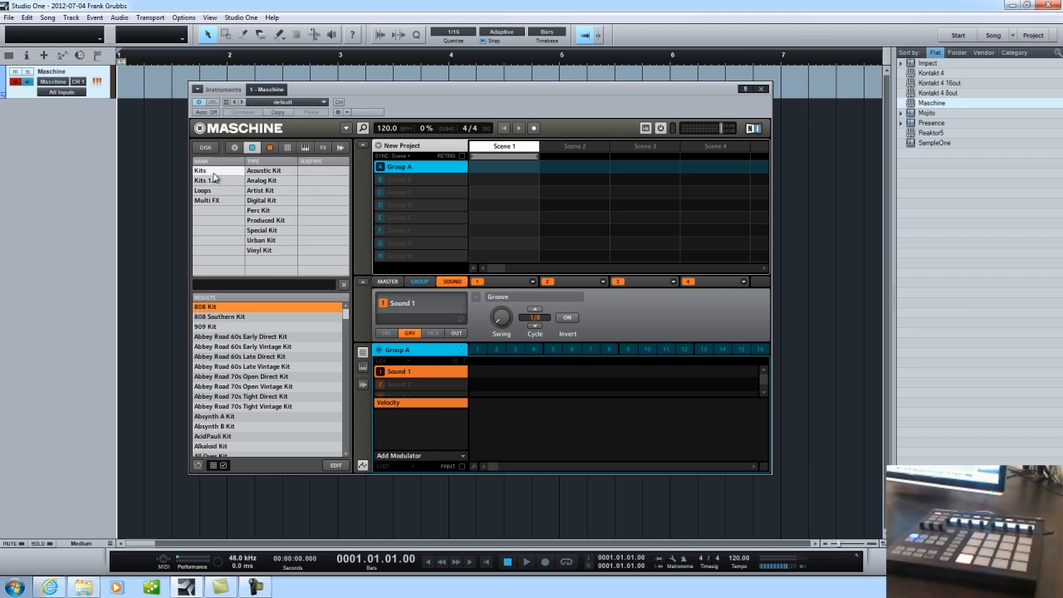
click(268, 242)
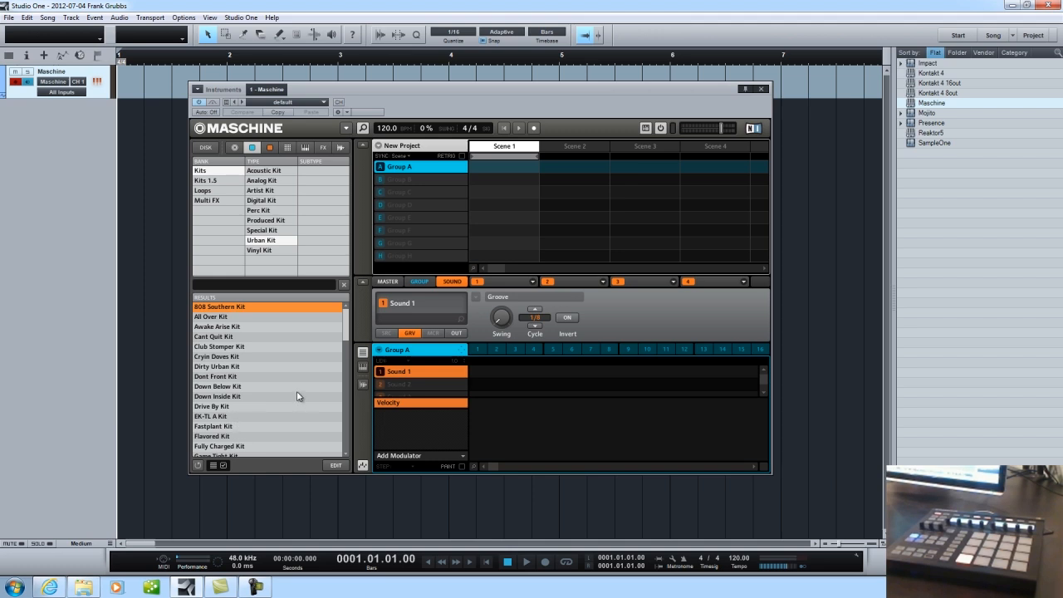
mouse_move(345, 341)
mouse_down()
mouse_move(344, 380)
mouse_move(345, 329)
mouse_up()
click(214, 368)
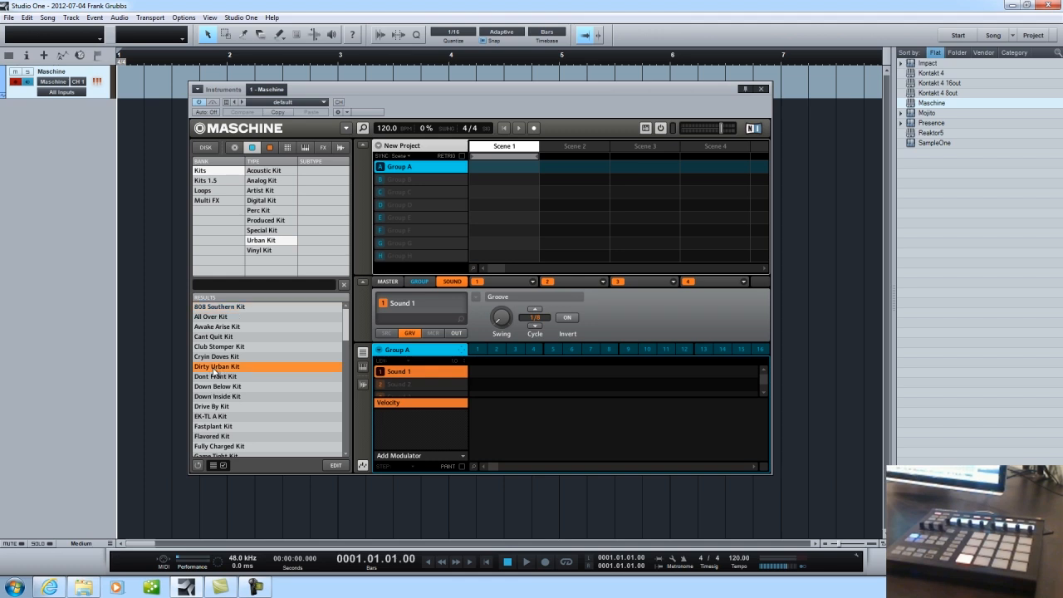
double_click(214, 369)
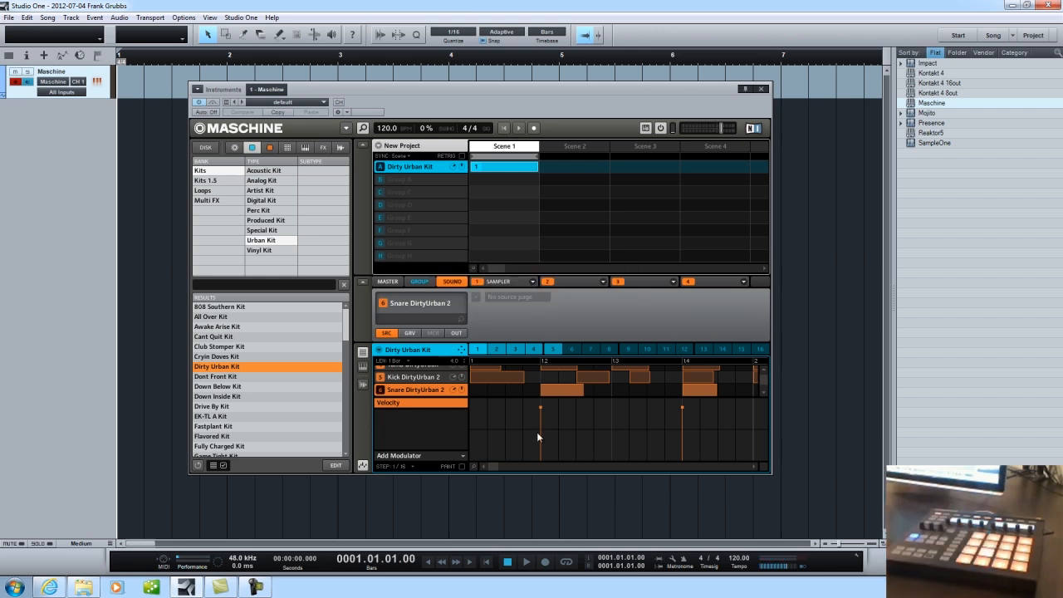
Play the song to hear the Dirty Urban Kit pattern and remove that pattern from Scene 1.
click(527, 563)
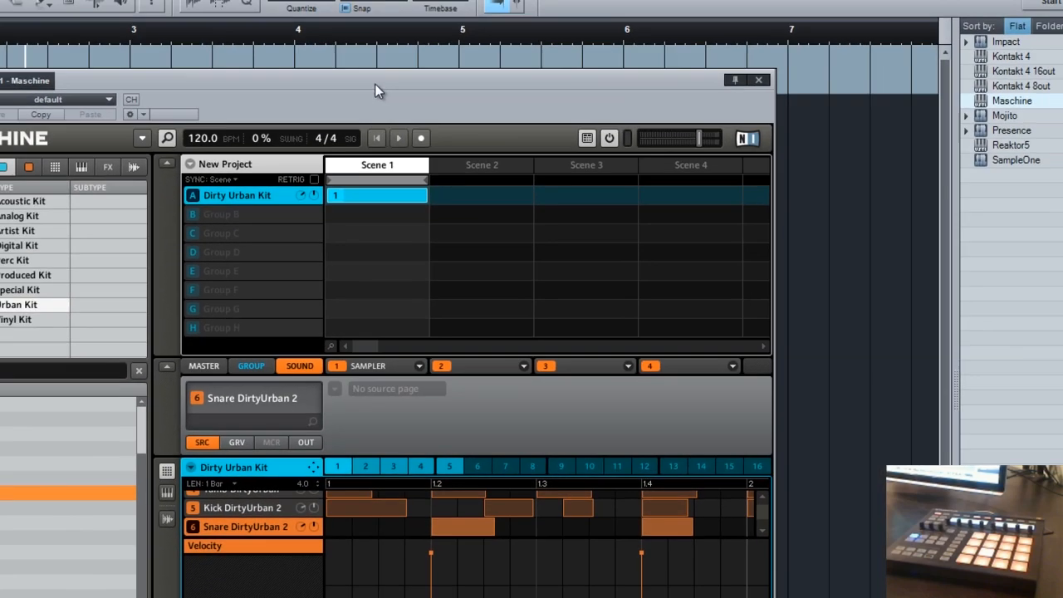
drag(374, 83, 546, 81)
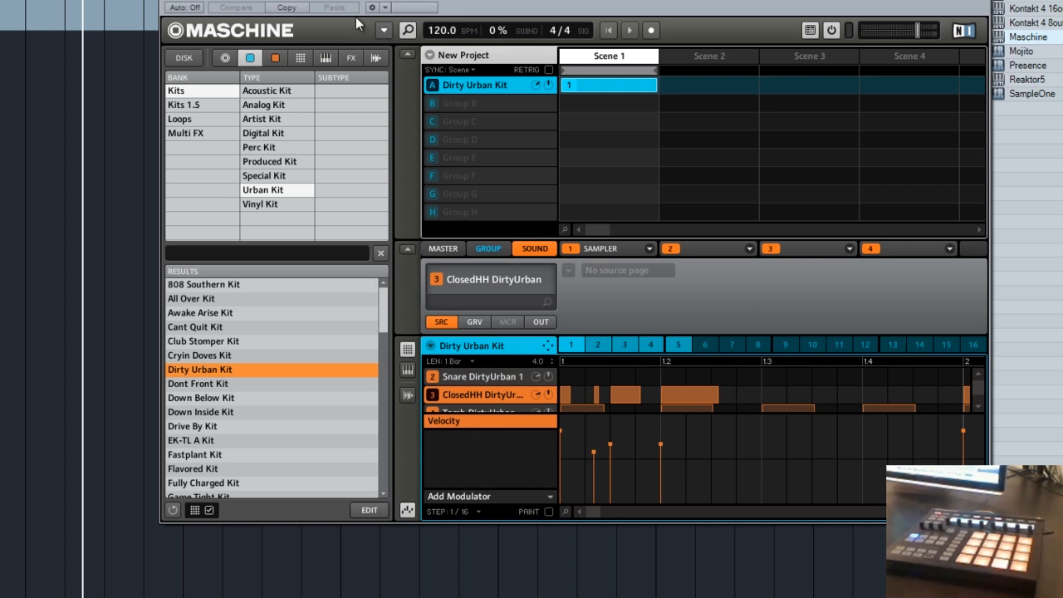
double_click(606, 88)
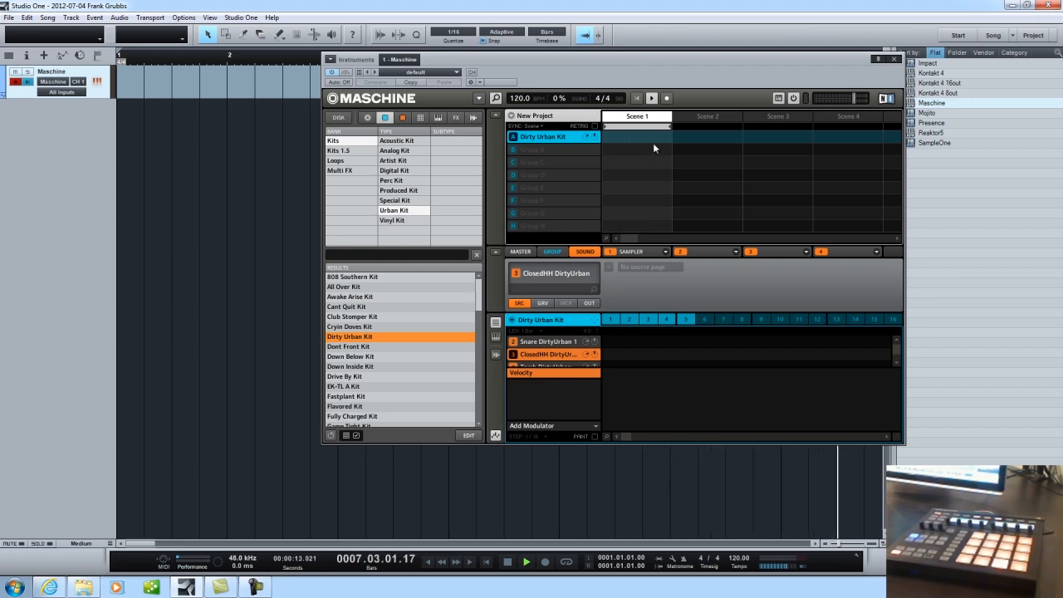
click(510, 564)
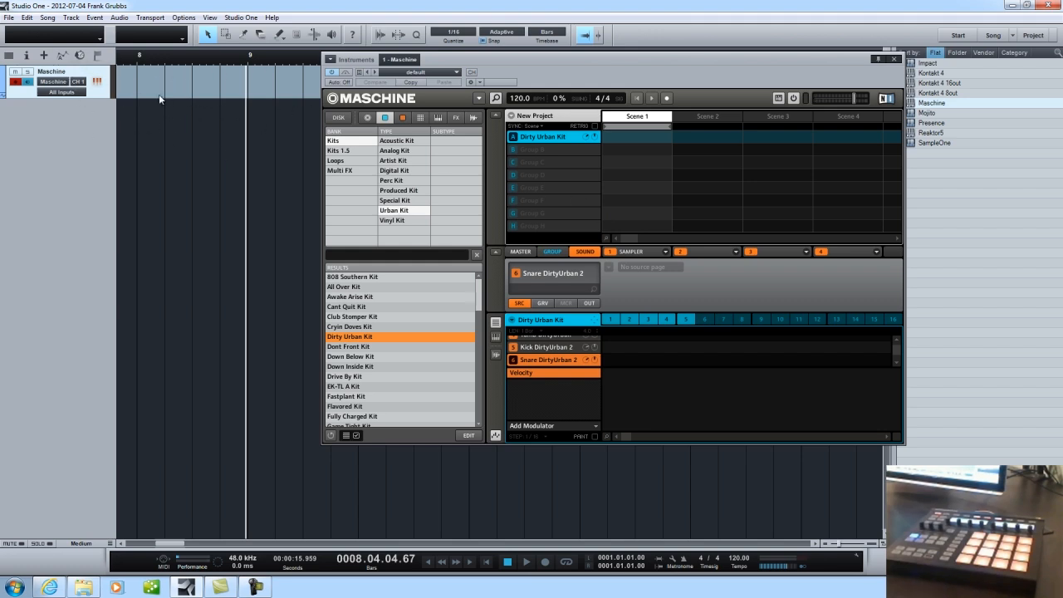
Record a test take on the Maschine track from the start of the song.
click(429, 563)
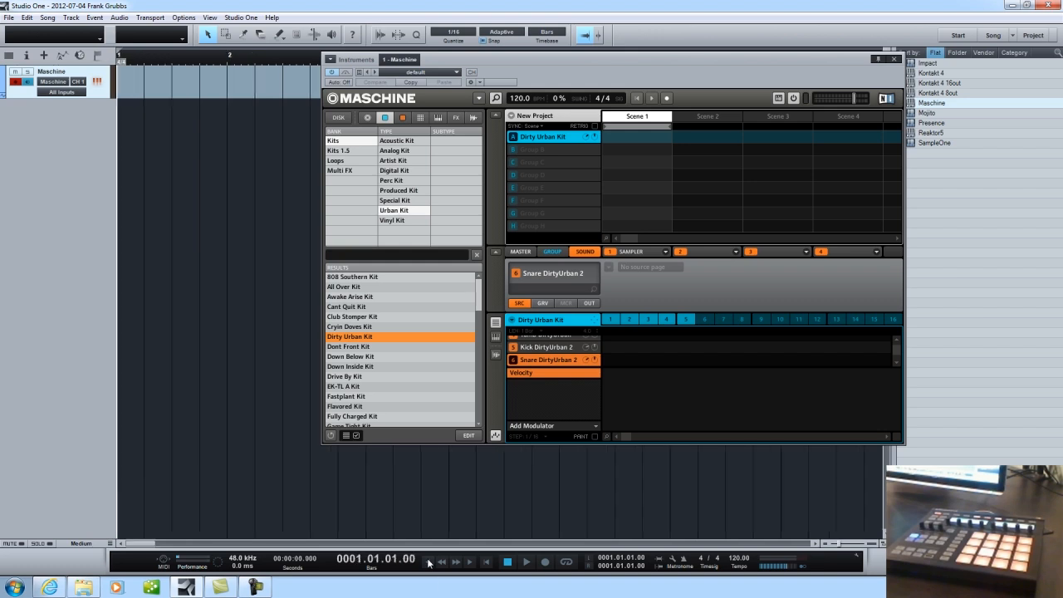
click(545, 562)
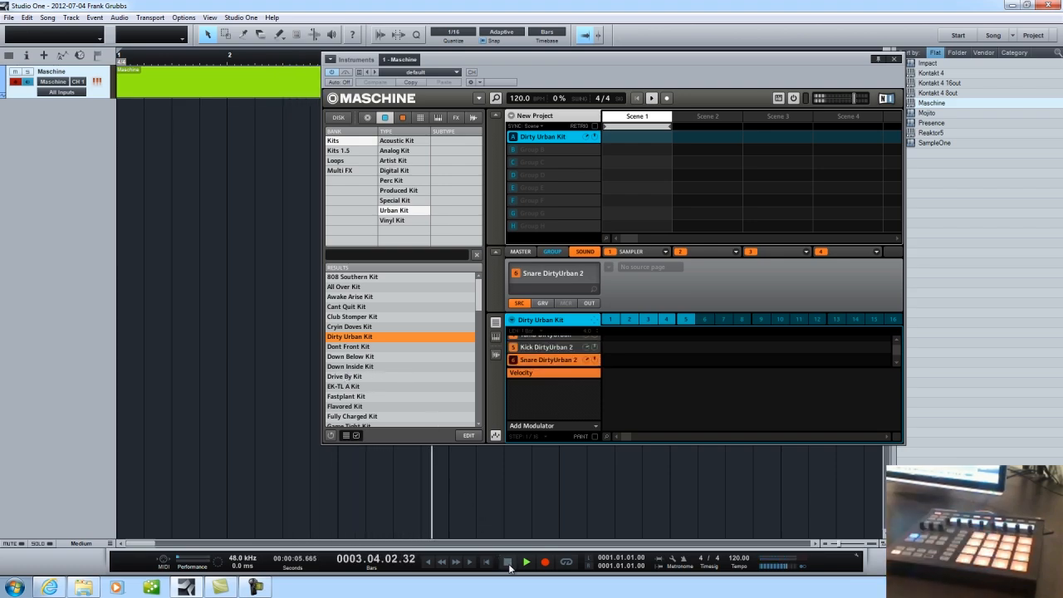
click(507, 562)
Set the Maschine track's MIDI input to the Maschine controller.
drag(589, 64, 721, 89)
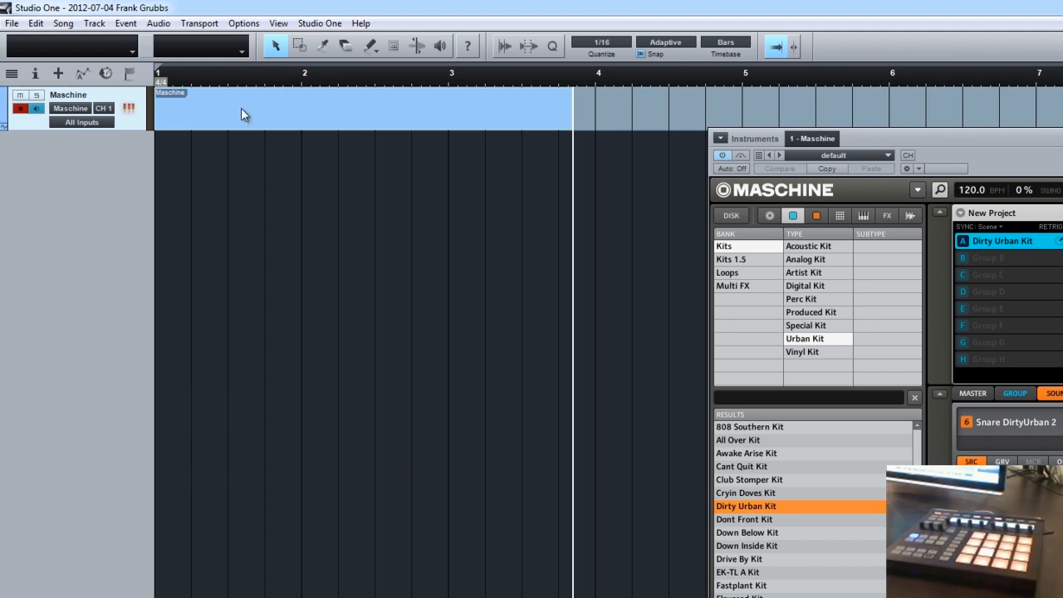
click(79, 125)
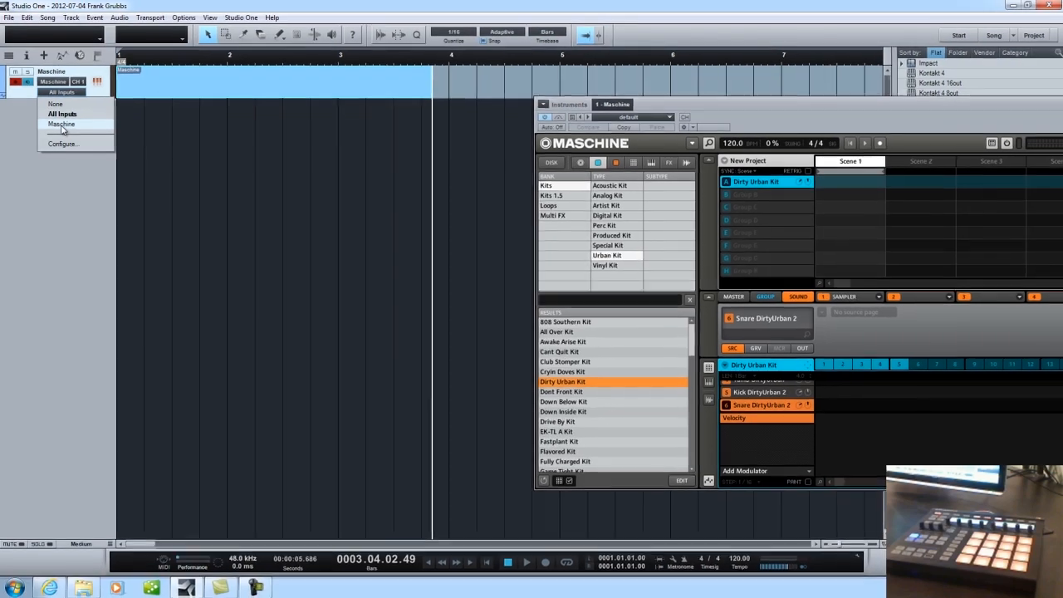
click(81, 166)
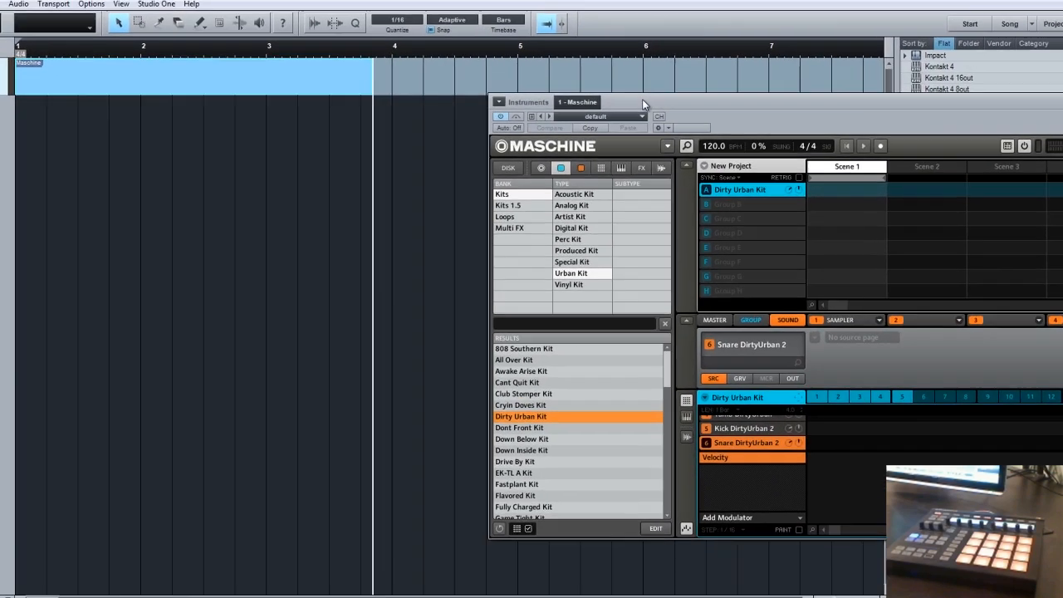
Use Sound MIDI Batch Setup on the Dirty Urban Kit group to map its sounds to MIDI notes on channel 1 with root note C3.
drag(664, 108, 486, 50)
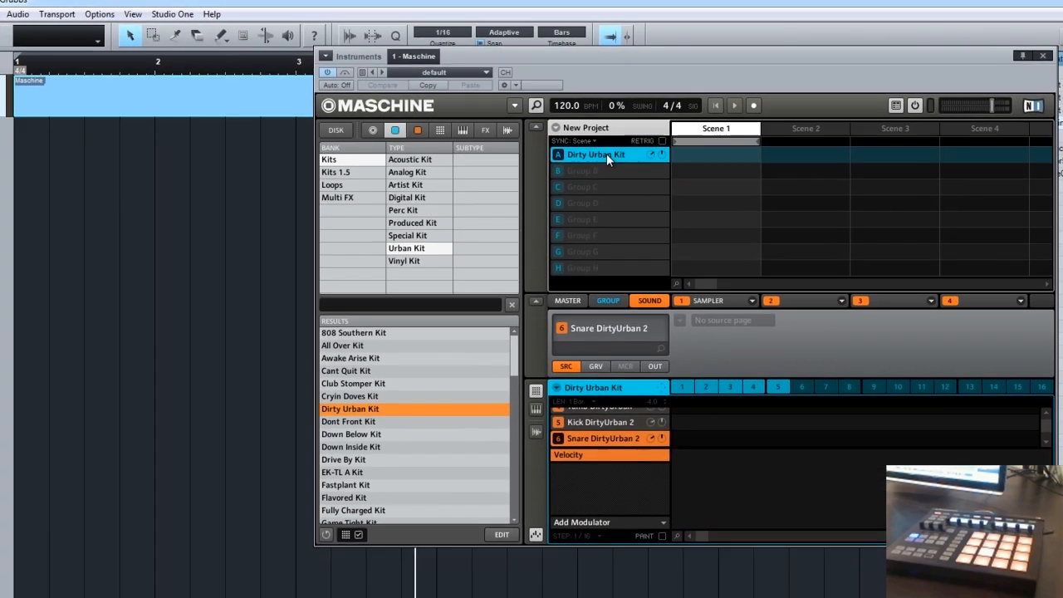
right_click(584, 130)
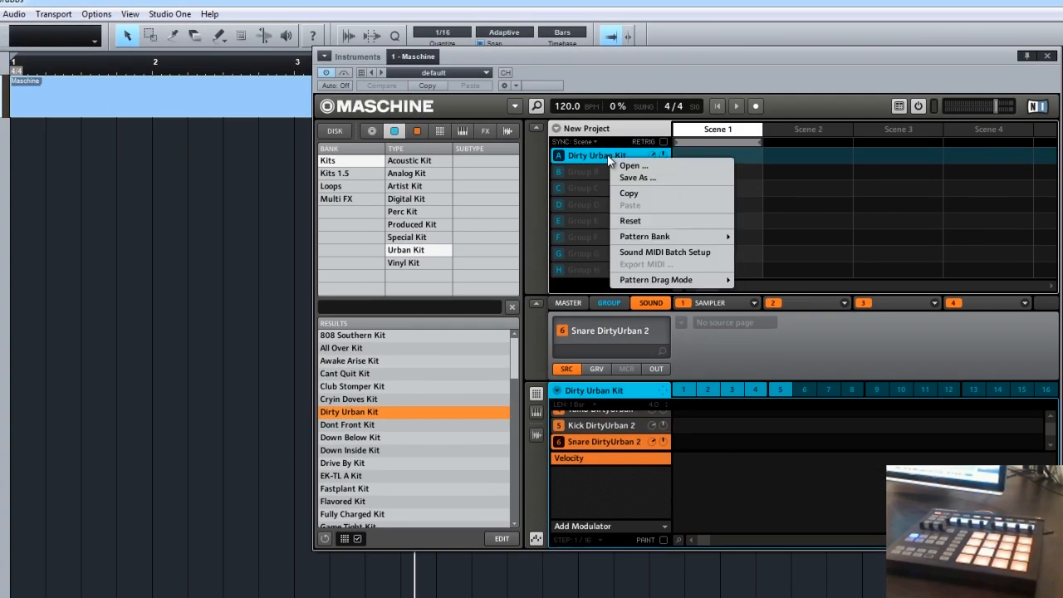
click(697, 253)
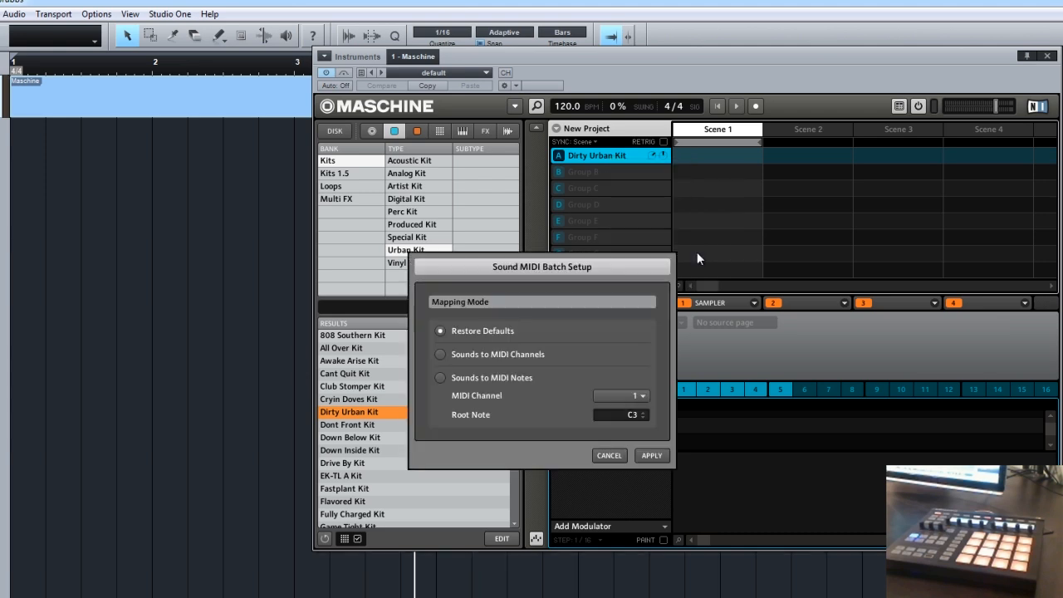
drag(670, 267, 643, 207)
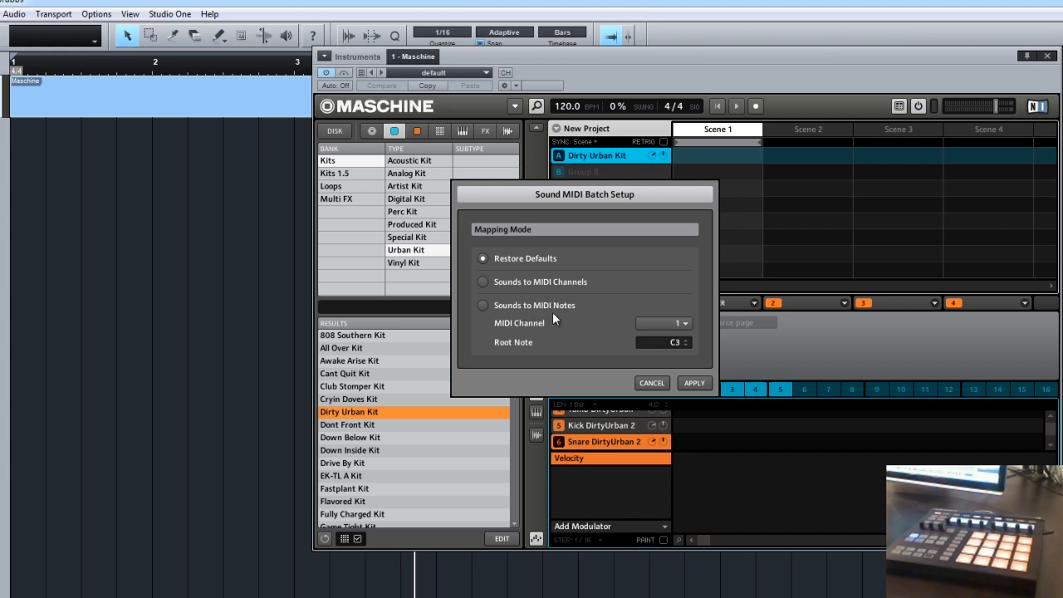
click(482, 305)
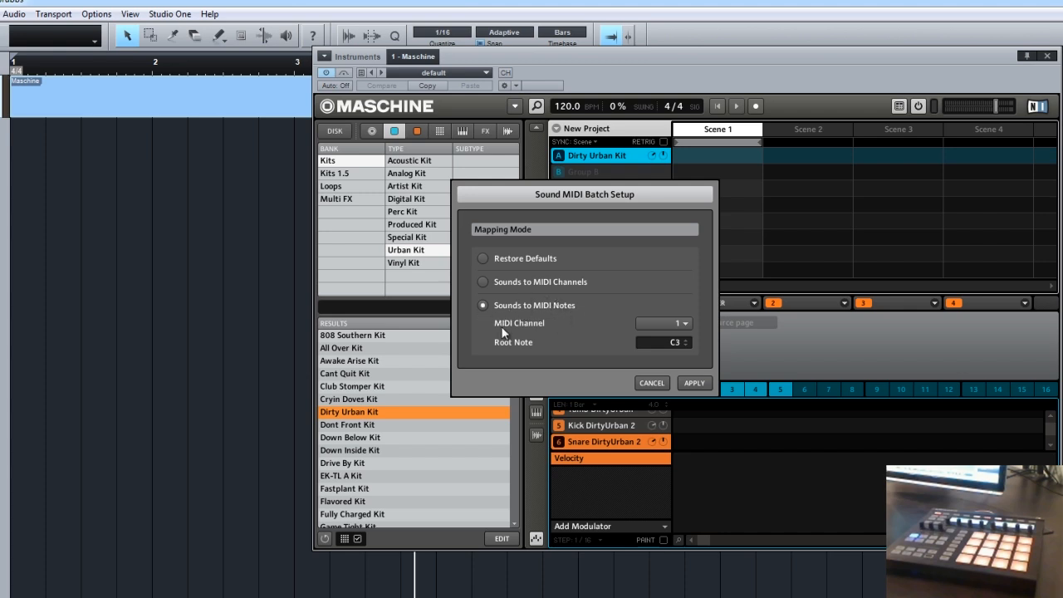
click(696, 381)
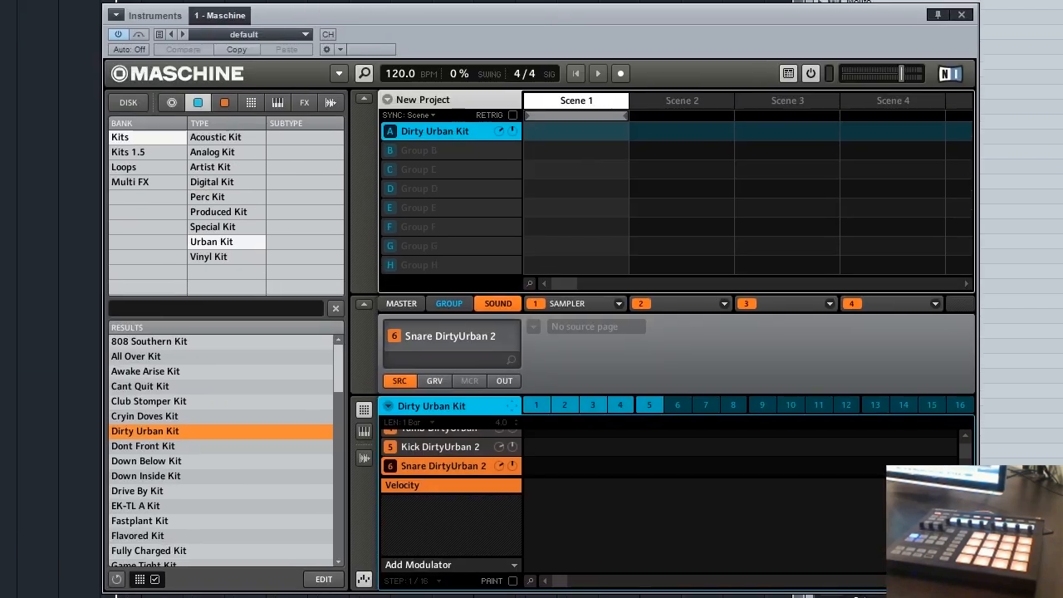
Delete the empty clip from the Maschine track and set the song tempo to 105 BPM.
right_click(258, 85)
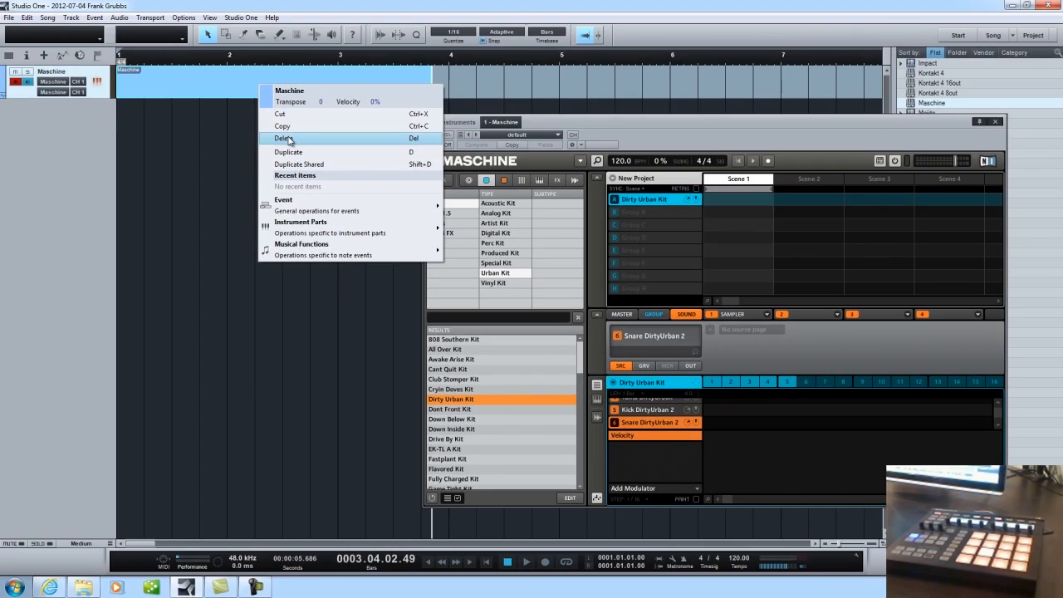
click(283, 139)
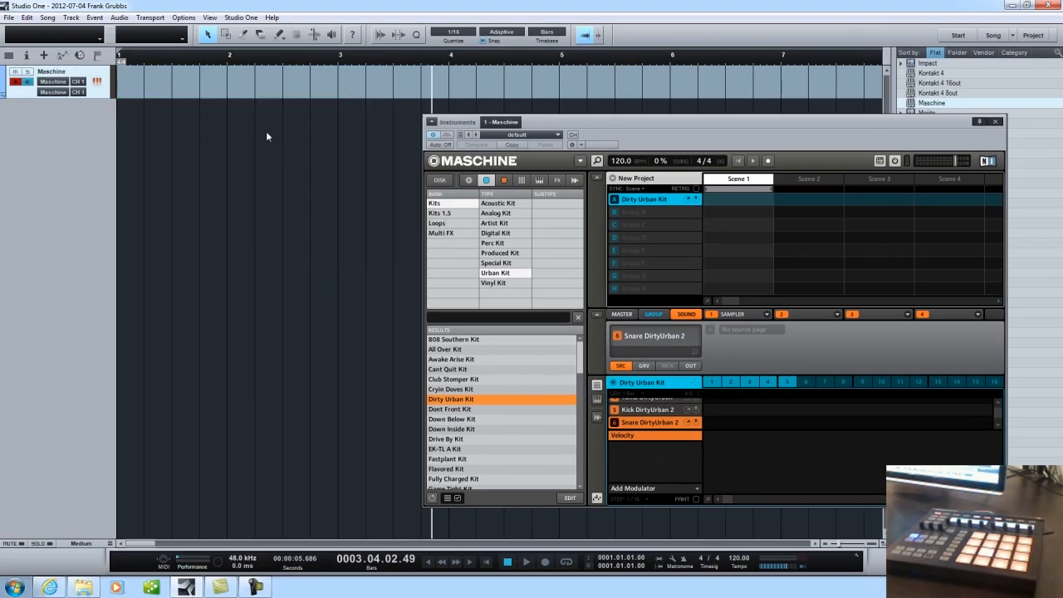
click(429, 563)
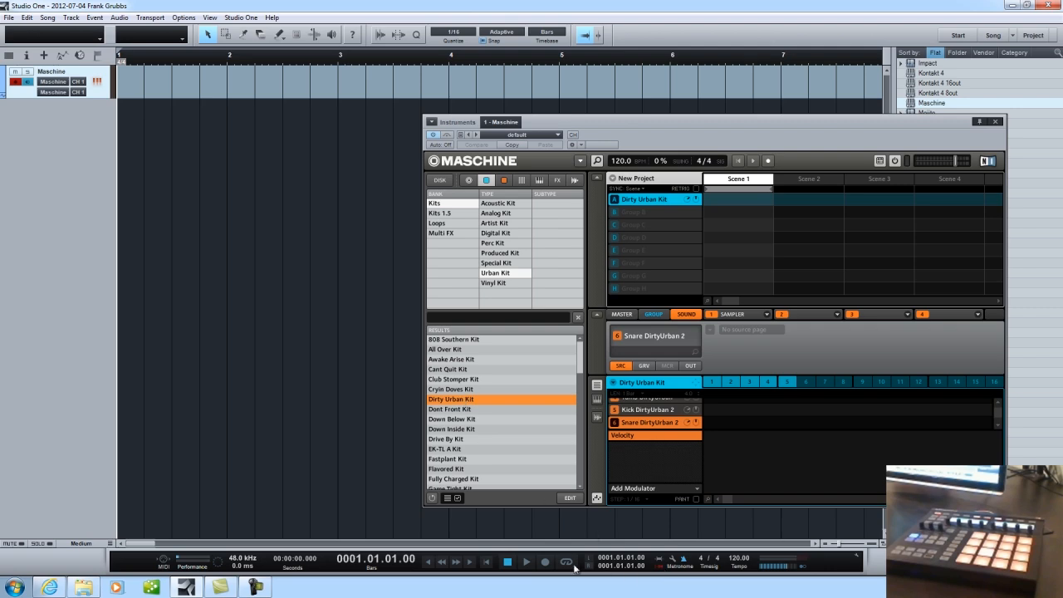
scroll(737, 560, down, 15)
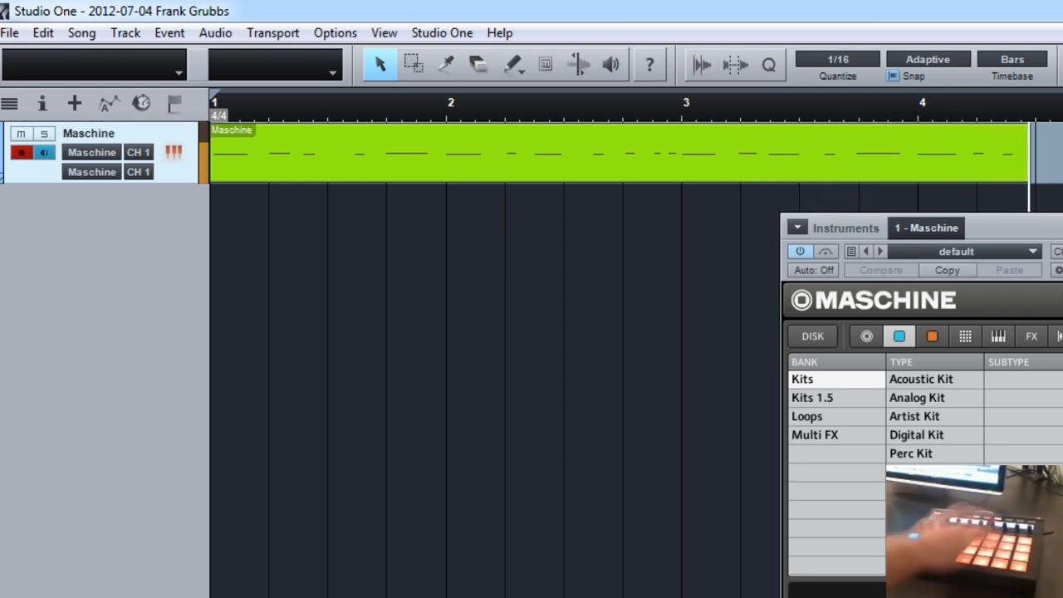
Record the drum part on the Maschine track and trim its clip to end at bar 5.
key(space)
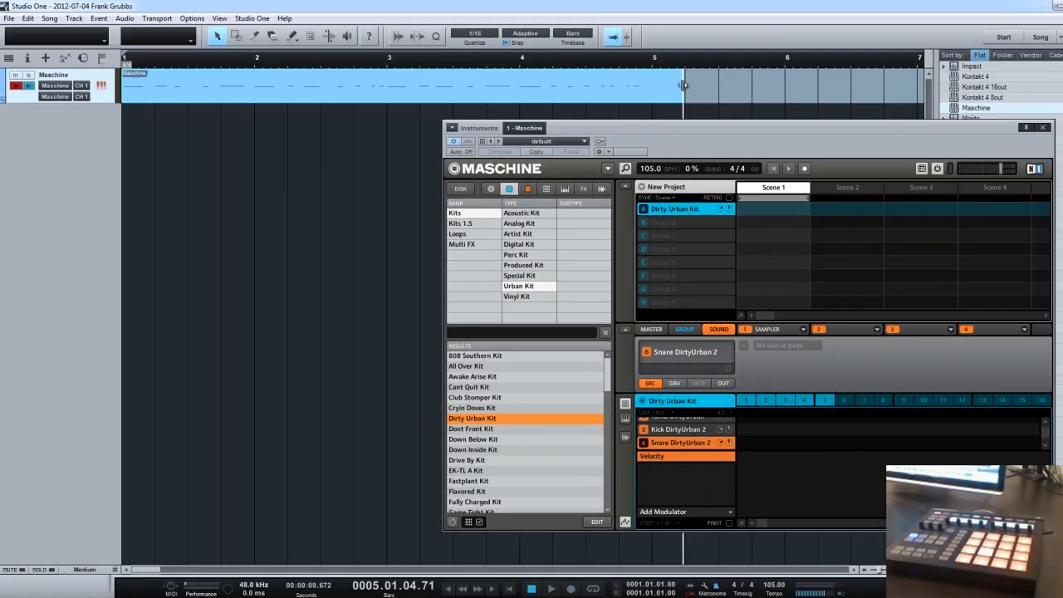
drag(651, 82, 623, 83)
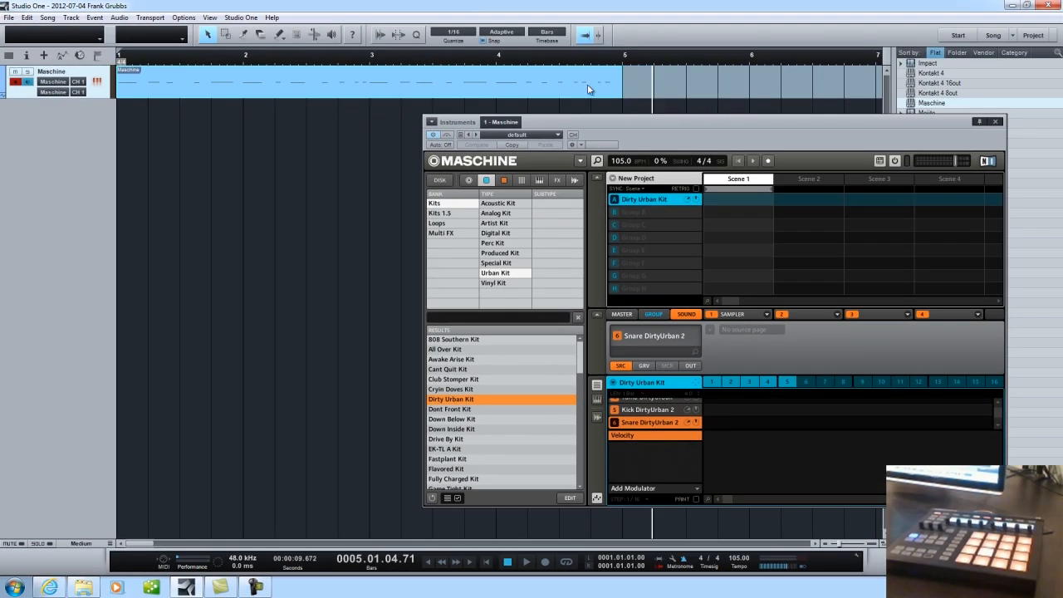
click(153, 18)
mouse_move(122, 18)
mouse_move(160, 21)
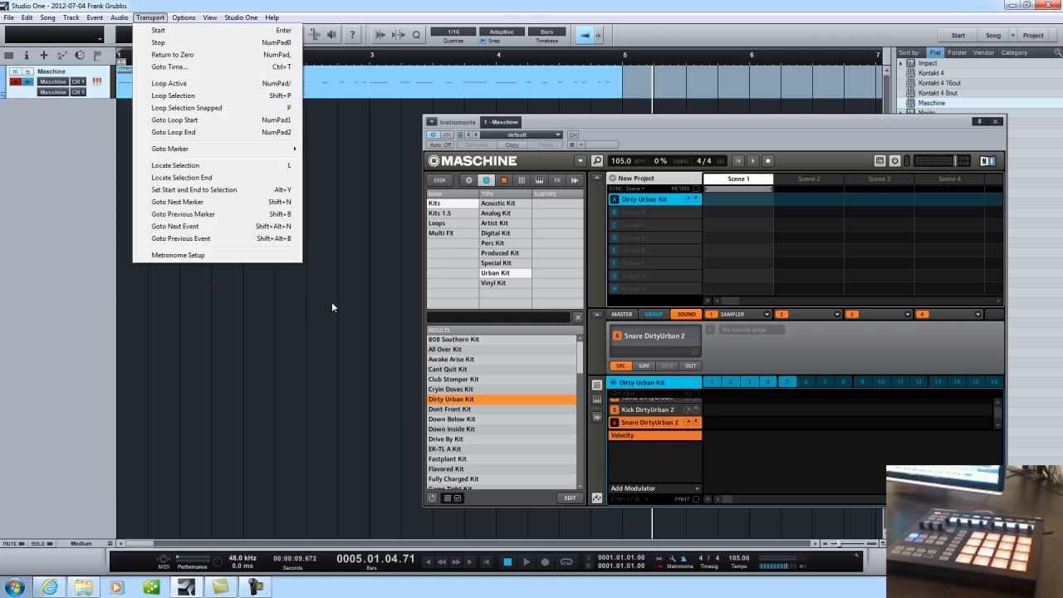
click(283, 218)
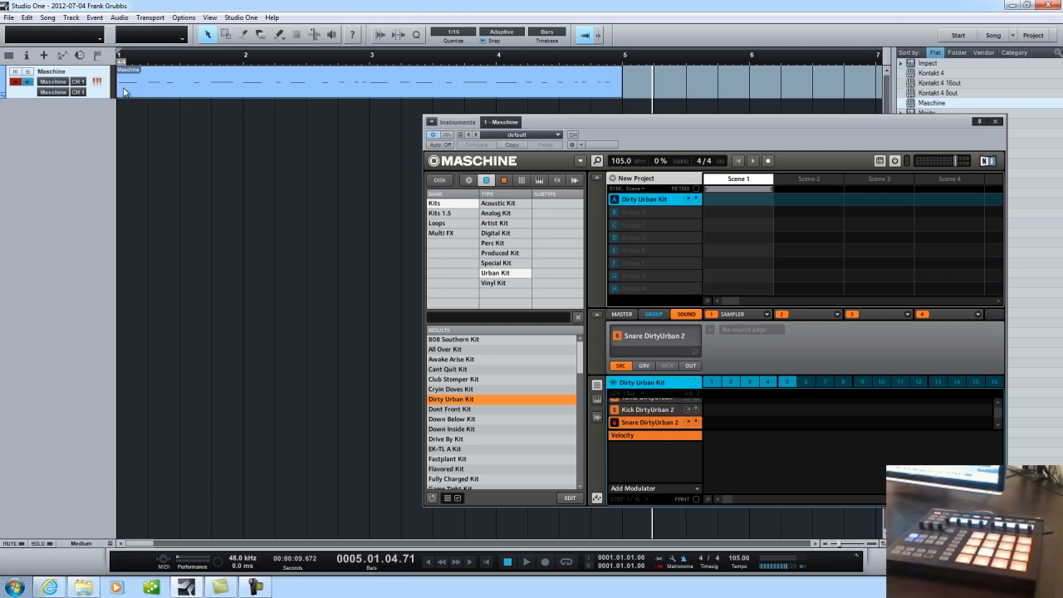
Play back the recorded Maschine drum part from the start of the song.
click(427, 563)
click(530, 562)
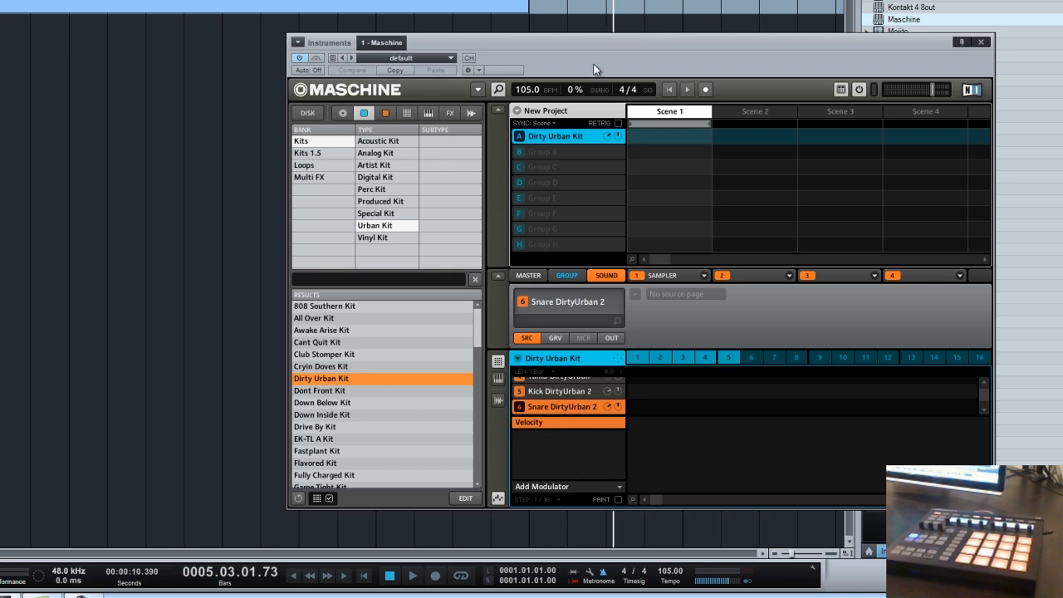
Move the Maschine window clear of the recorded clip and show the mixer console.
drag(677, 55, 720, 20)
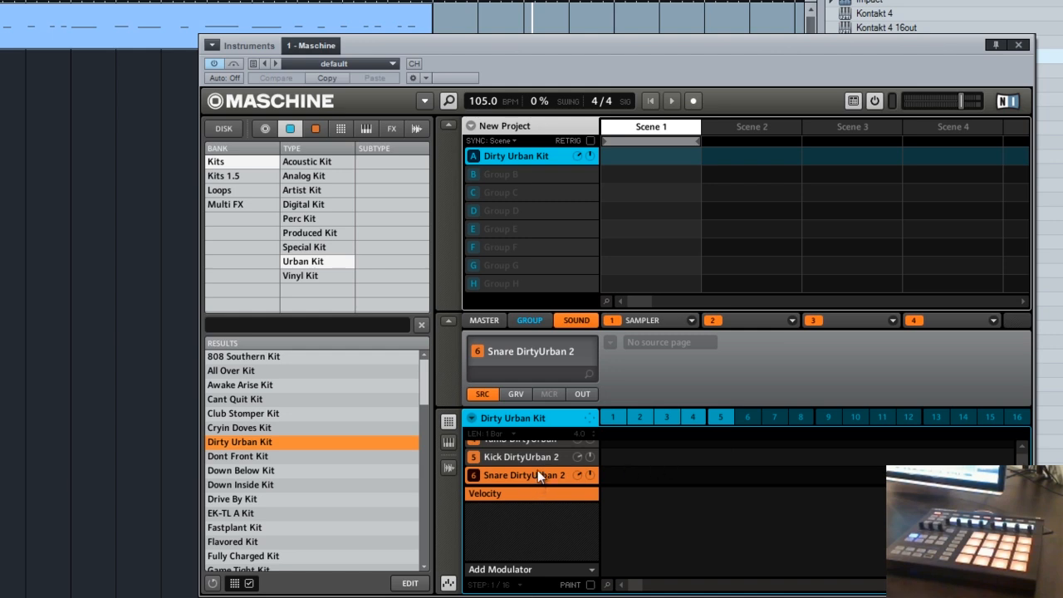
scroll(537, 469, up, 3)
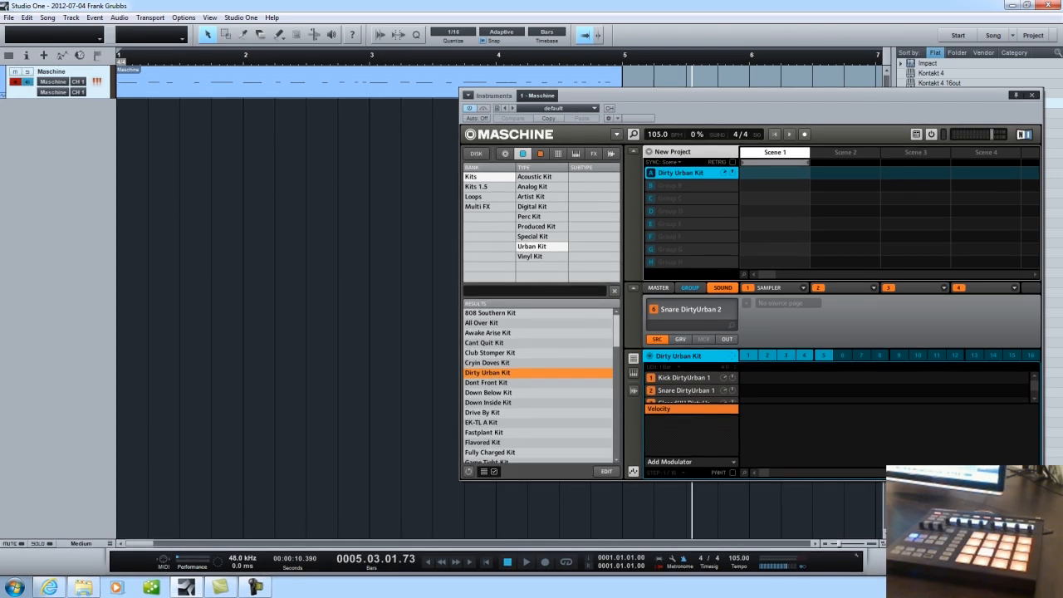
key(F3)
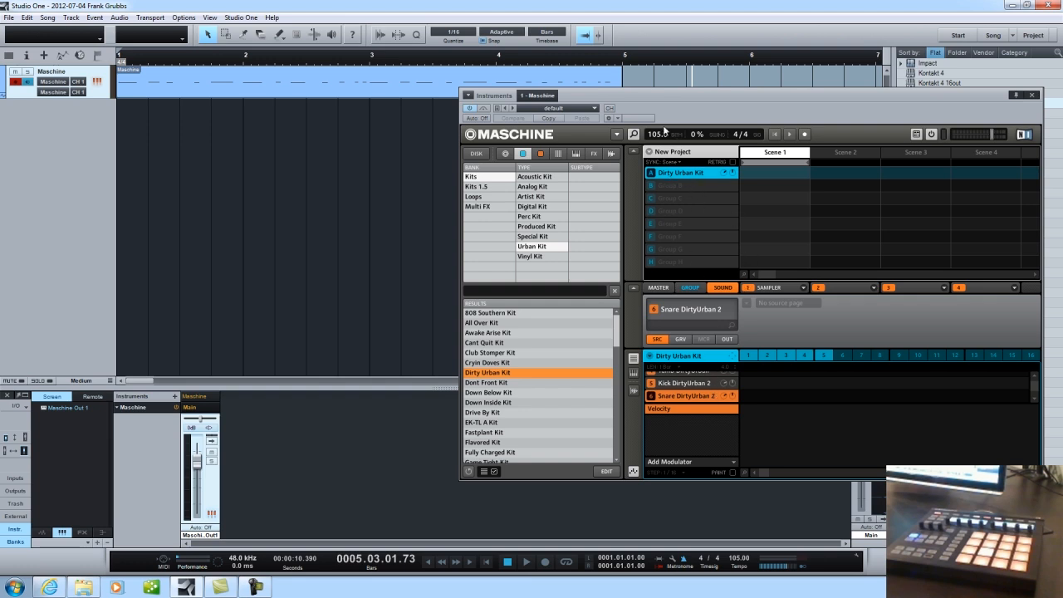
Enable Maschine Out 2 through Maschine Out 7 as additional instrument outputs in the mixer.
click(610, 109)
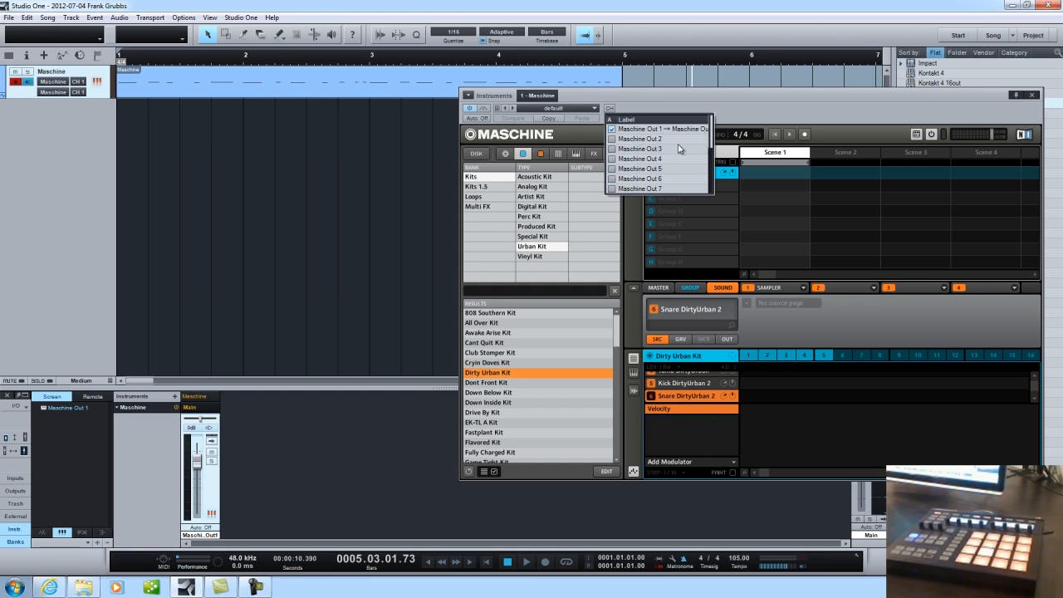
click(613, 139)
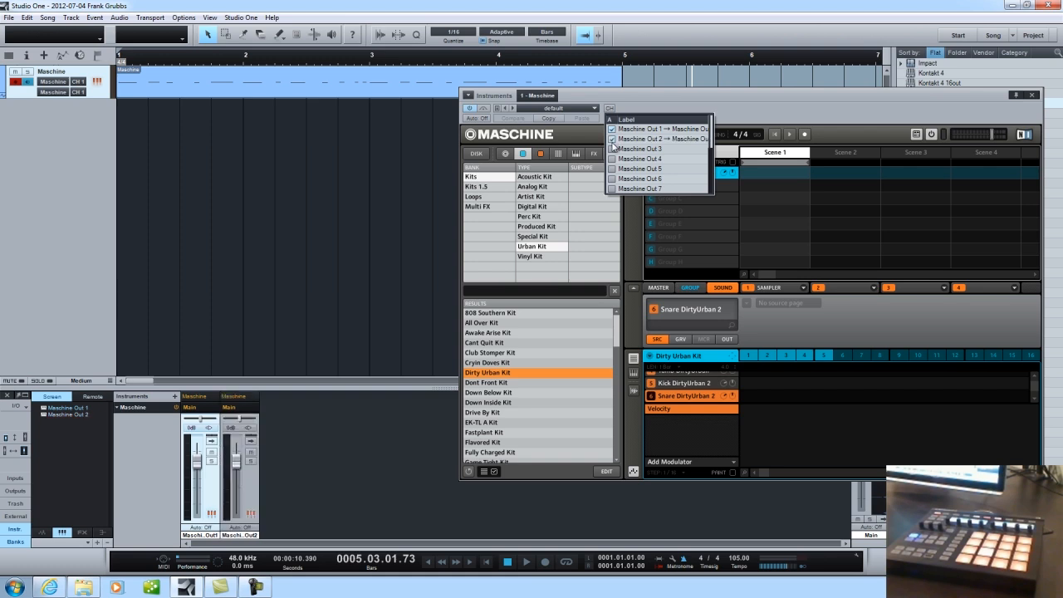
click(614, 149)
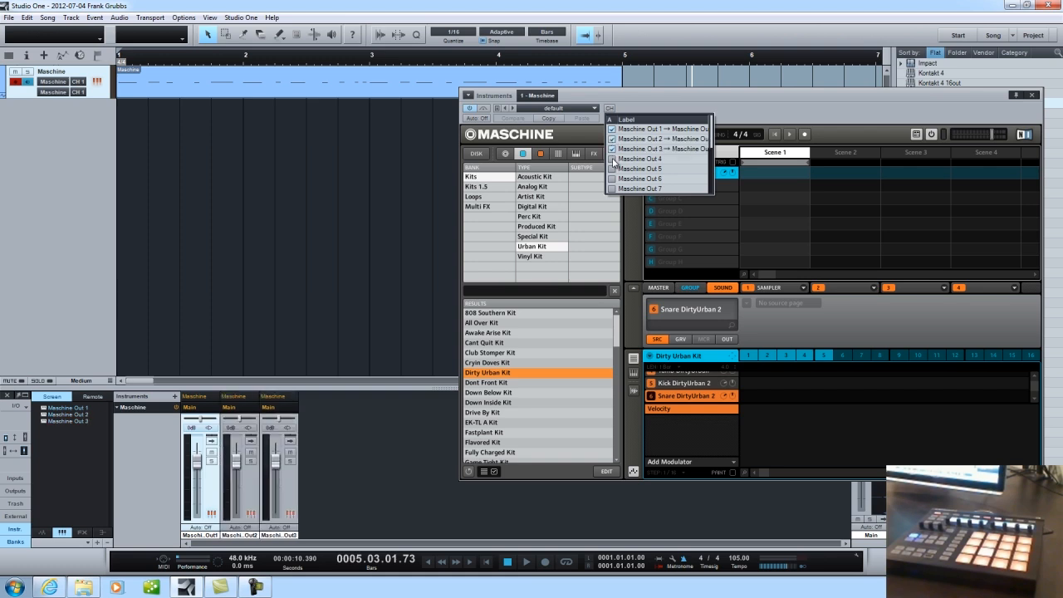
click(613, 160)
click(613, 169)
click(613, 178)
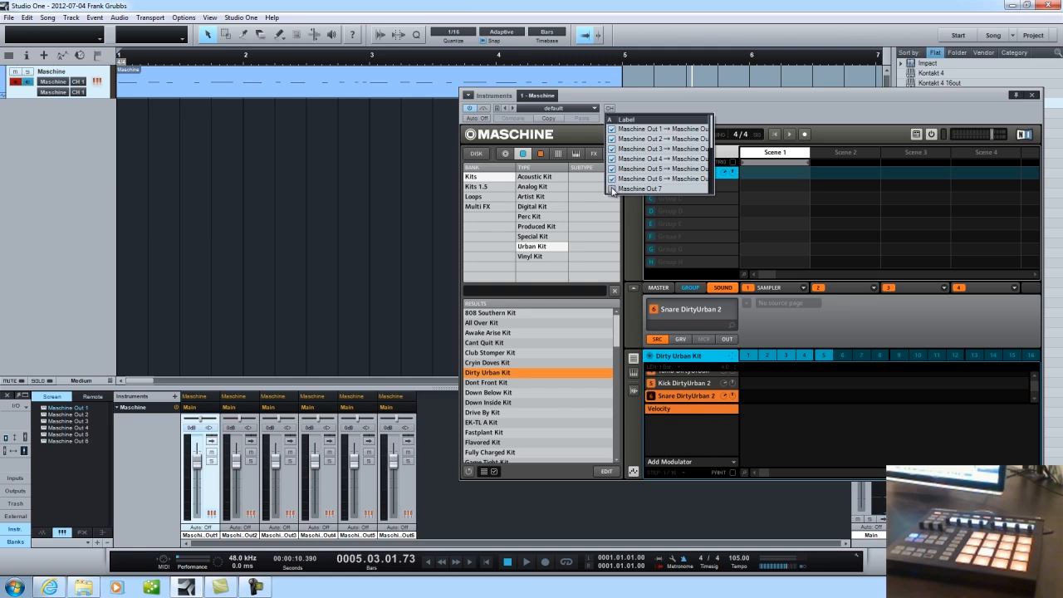
click(613, 188)
Enable Maschine Out 10 through Maschine Out 16 as additional instrument outputs.
drag(714, 156, 714, 196)
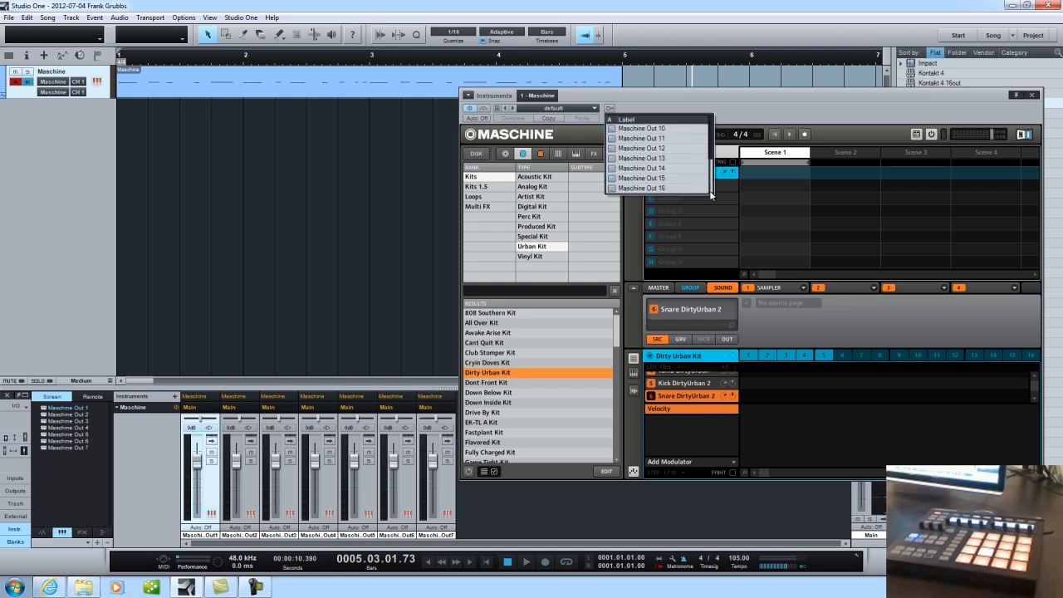
click(613, 188)
click(613, 179)
click(613, 169)
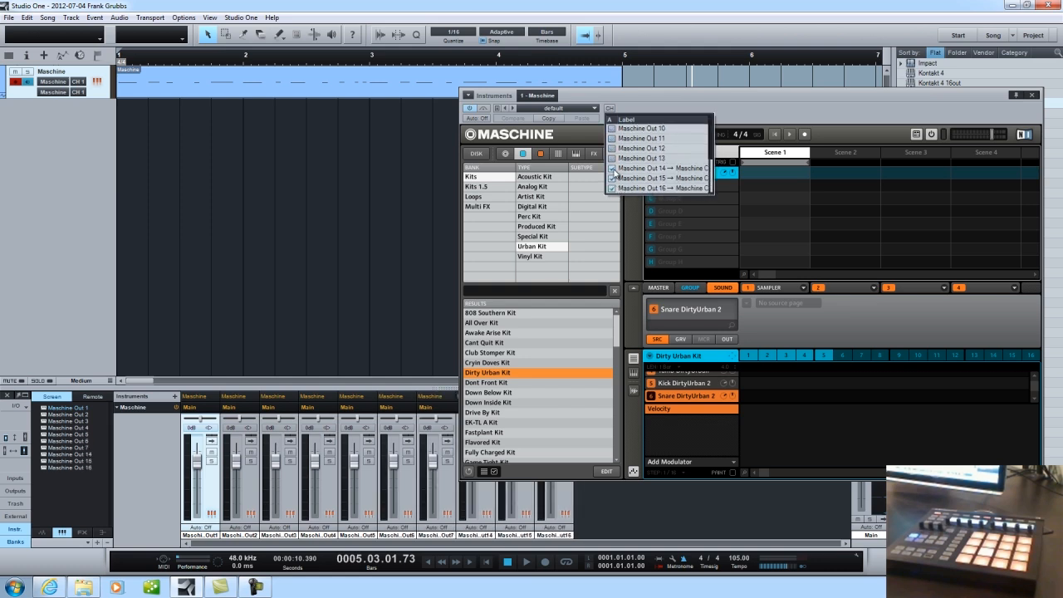
click(613, 158)
click(613, 148)
click(613, 138)
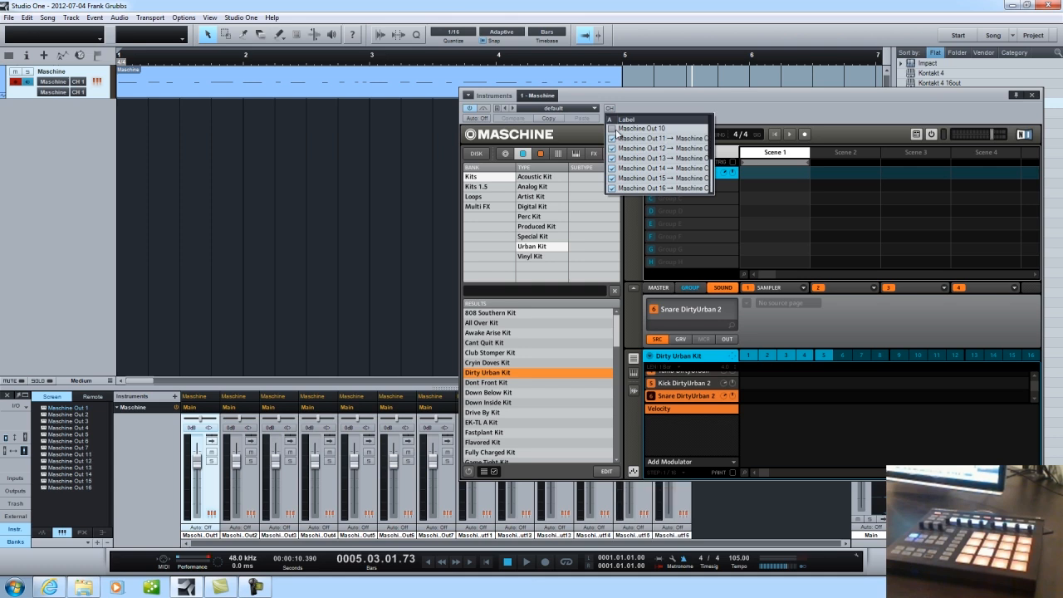
click(613, 128)
Enable the remaining Maschine Out 8 and Maschine Out 9 instrument outputs.
scroll(700, 163, up, 2)
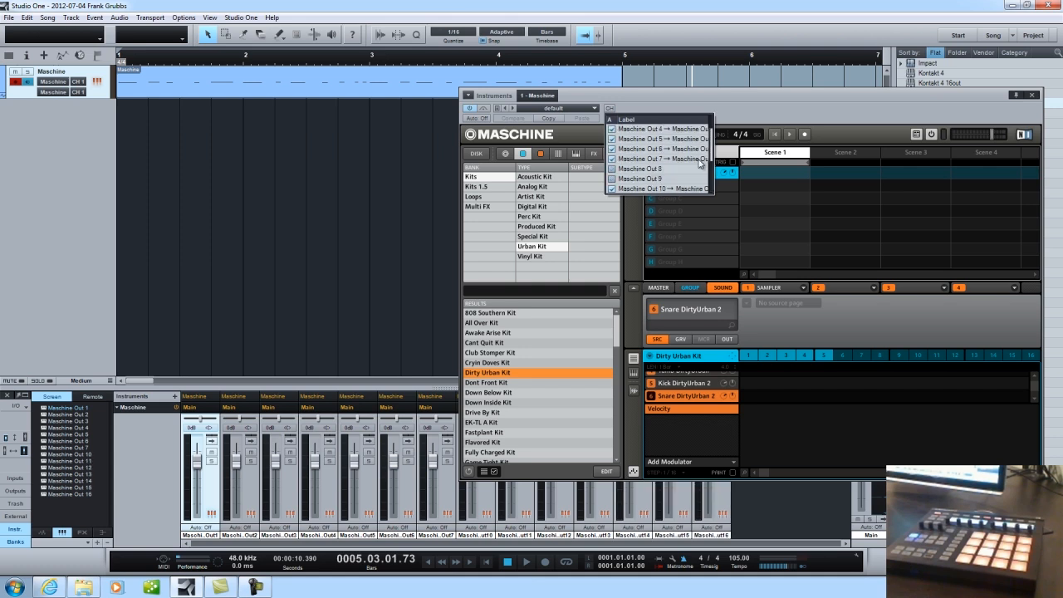
click(613, 179)
click(613, 169)
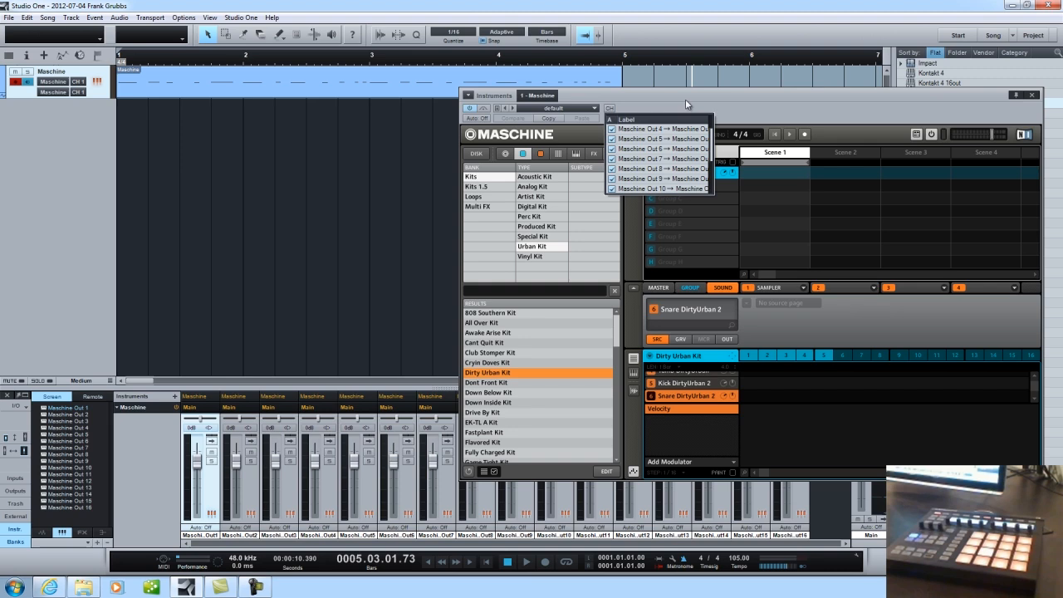
Reposition the Maschine window above the mixer and enlarge its view to show more of the Dirty Urban Kit sounds.
drag(690, 95, 733, 8)
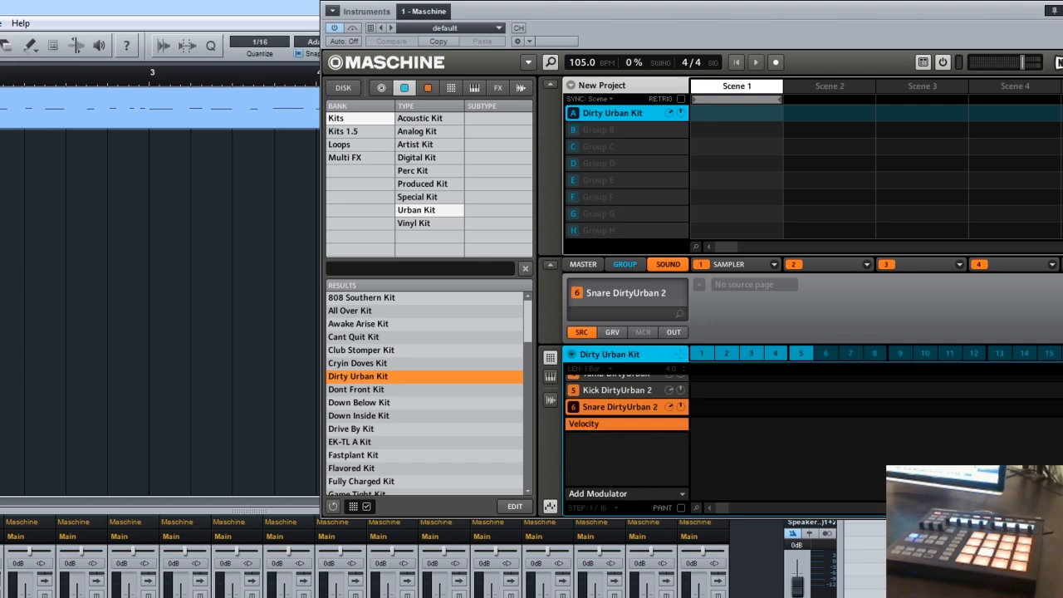
drag(633, 12, 432, 11)
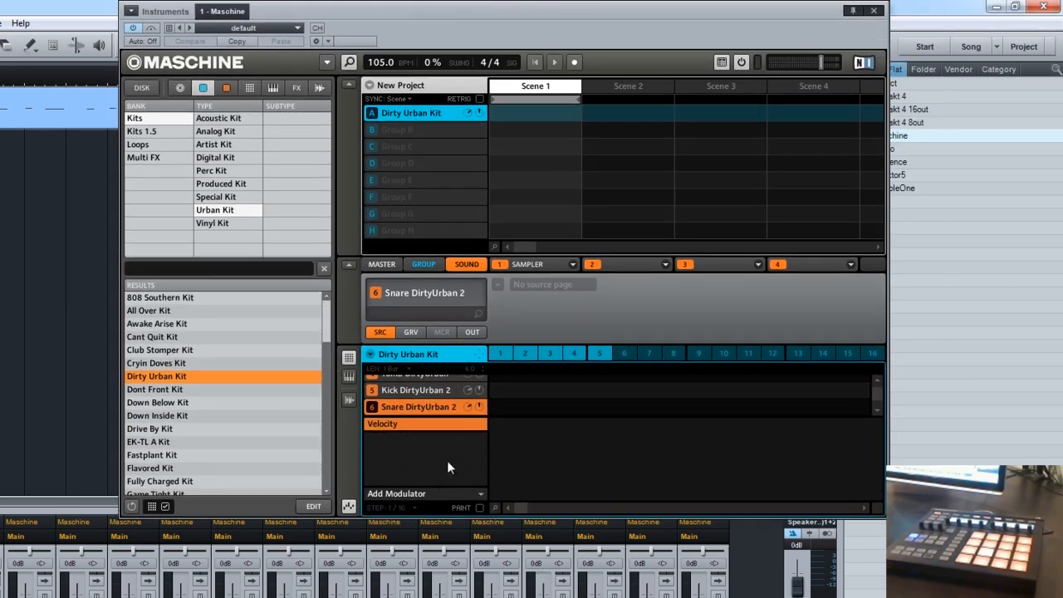
scroll(873, 384, up, 4)
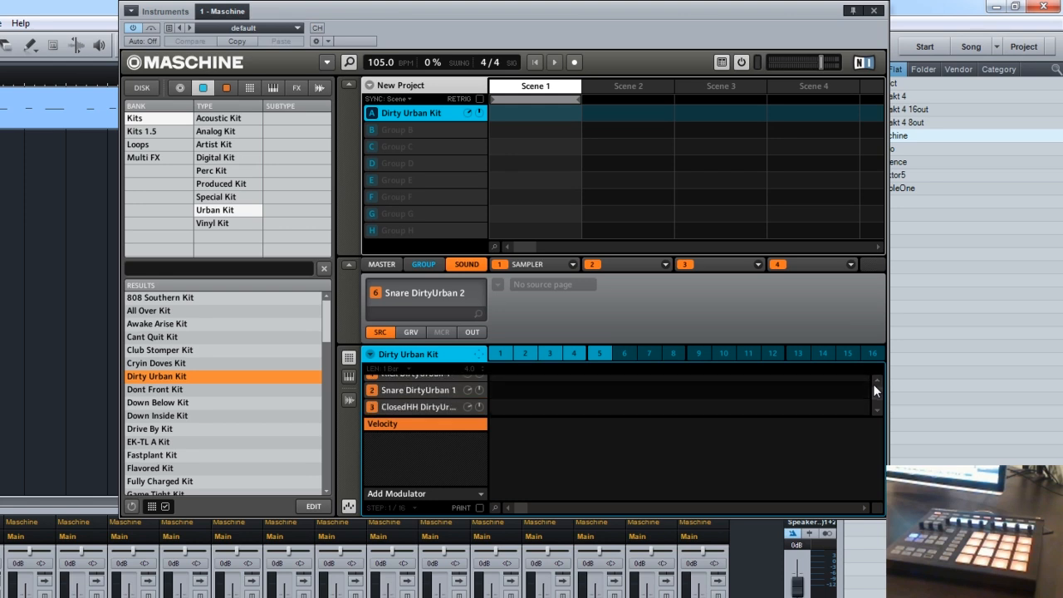
click(327, 62)
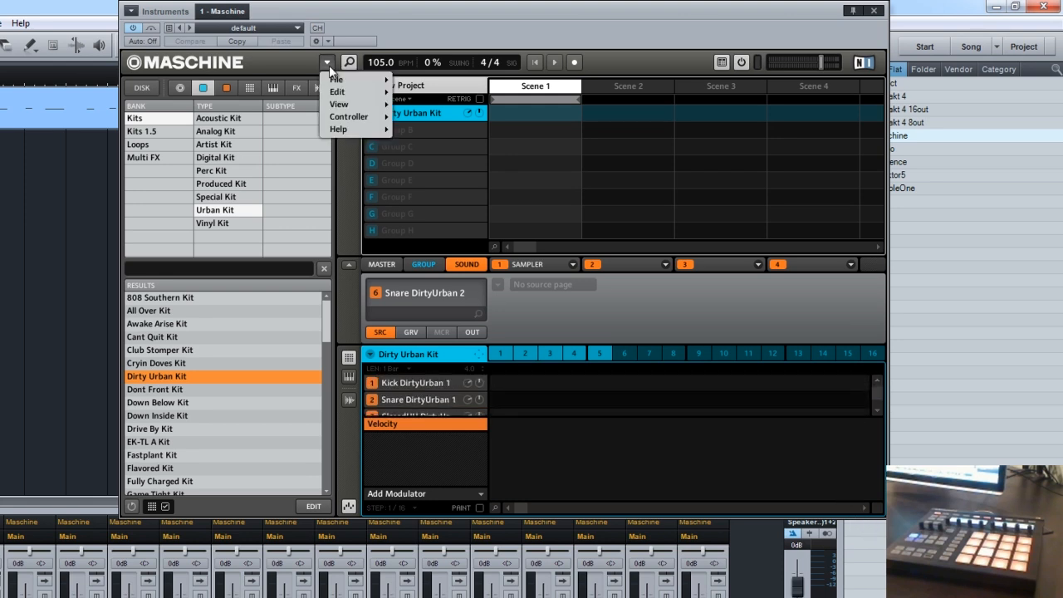
mouse_move(358, 106)
click(418, 117)
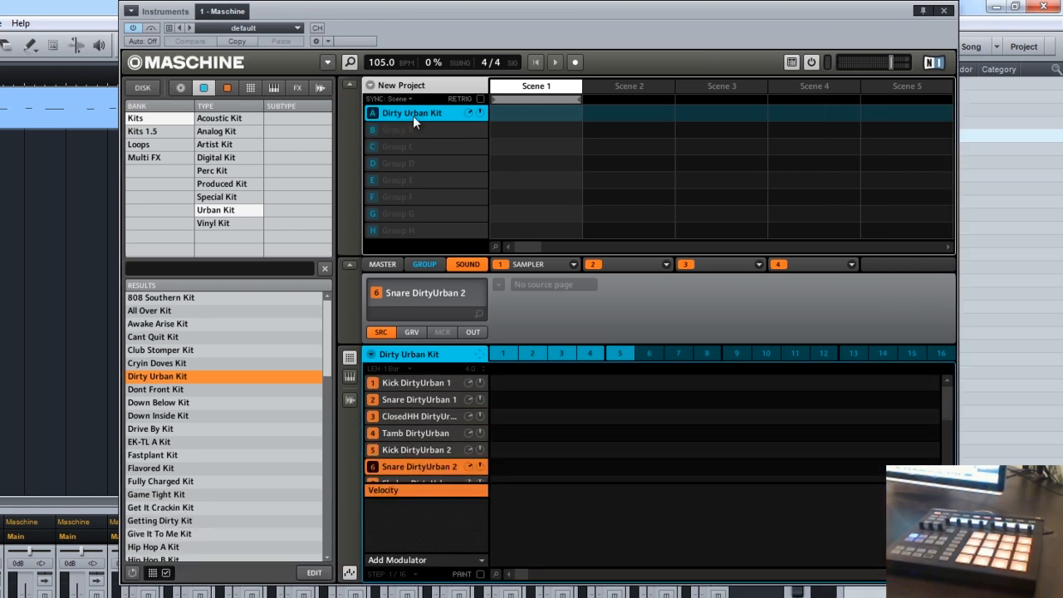
mouse_move(946, 410)
mouse_down()
mouse_move(945, 475)
mouse_move(945, 407)
mouse_up()
mouse_move(947, 401)
mouse_down()
mouse_move(949, 459)
mouse_move(949, 397)
mouse_up()
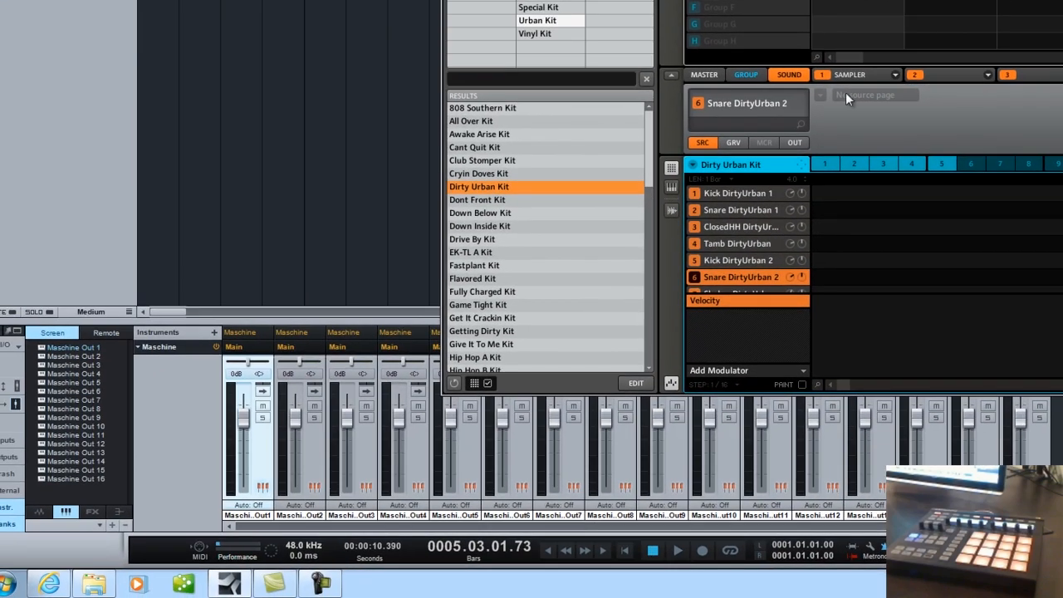
Select the Kick DirtyUrban 1 sound and show its output settings.
click(752, 212)
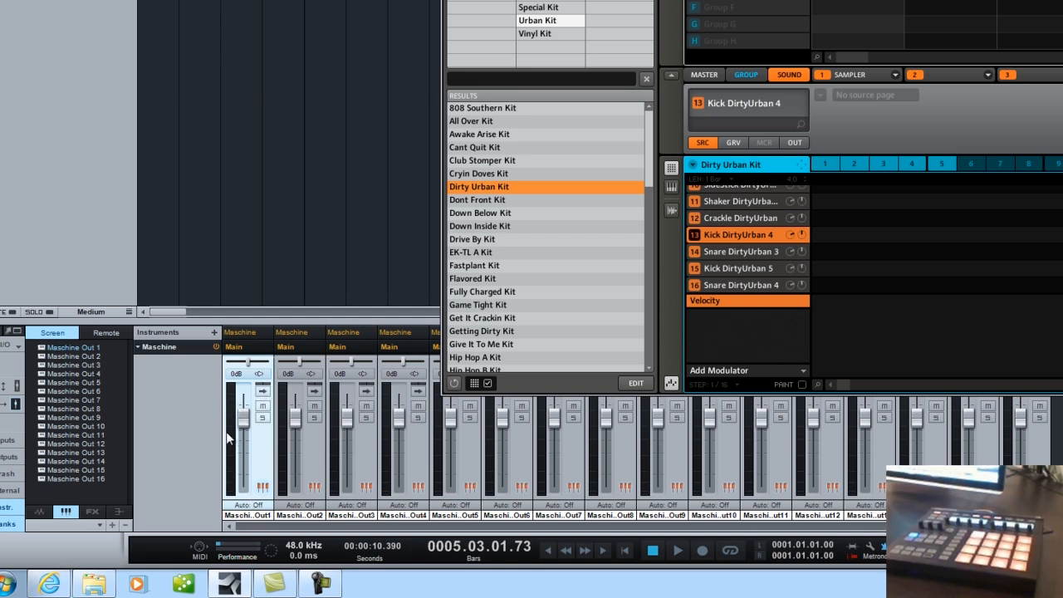
scroll(748, 241, up, 5)
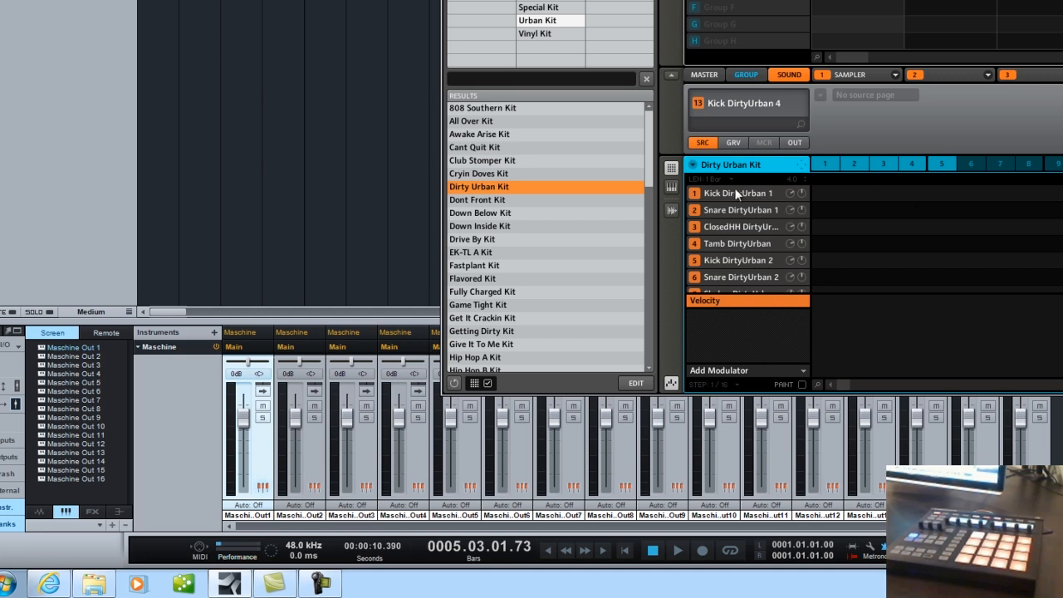
click(732, 194)
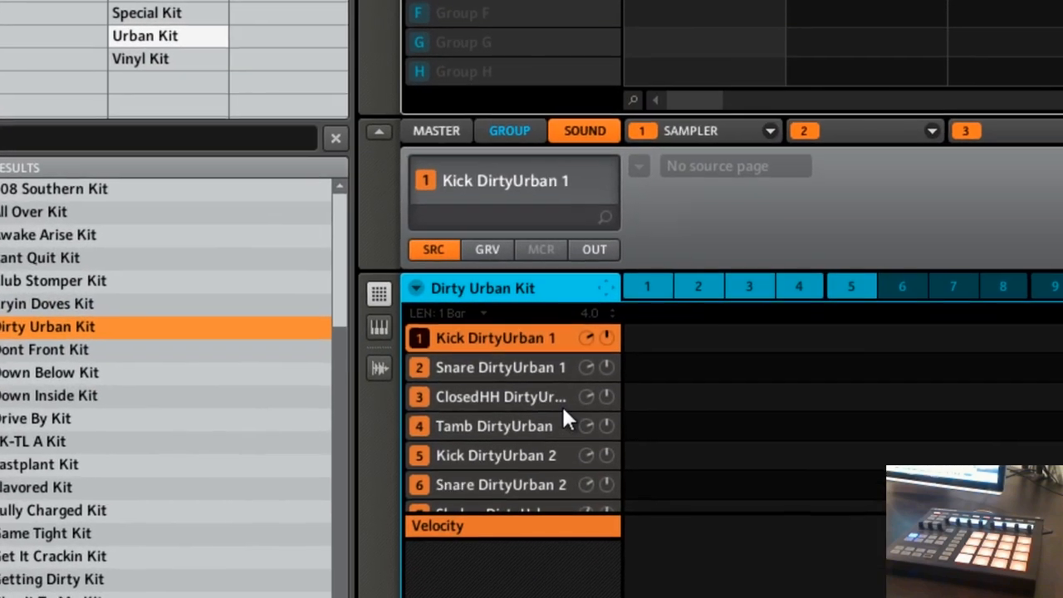
click(593, 252)
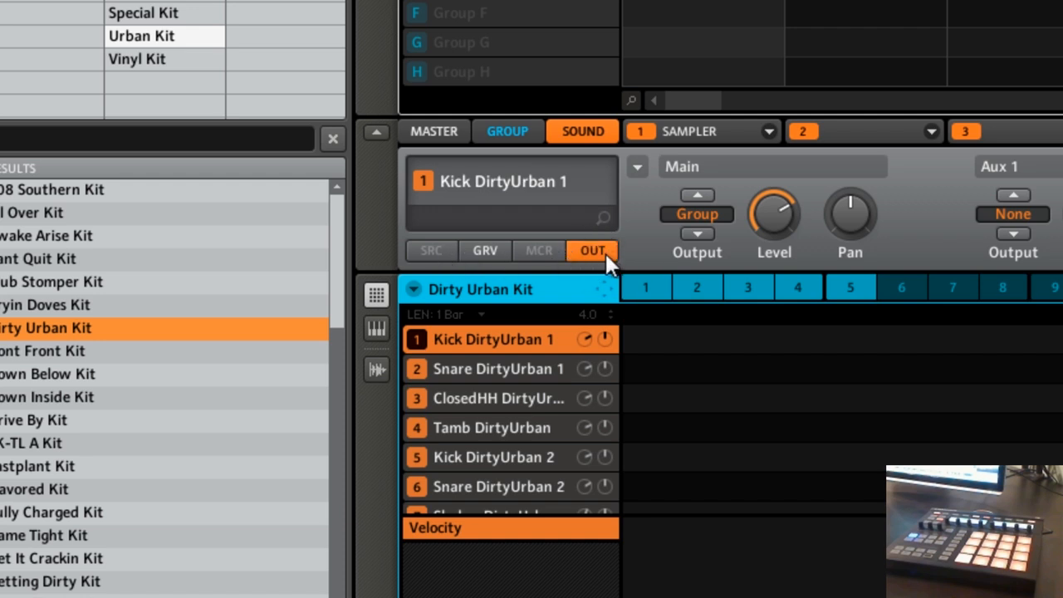
Check the main output assignment of the Dirty Urban Kit sounds 2 through 6.
click(532, 368)
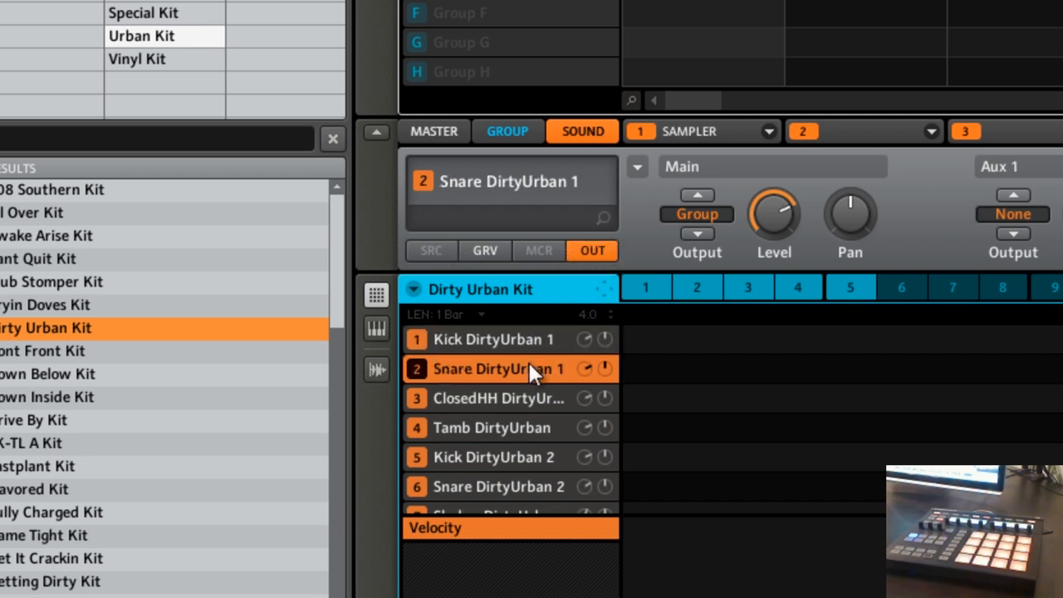
click(505, 398)
click(504, 427)
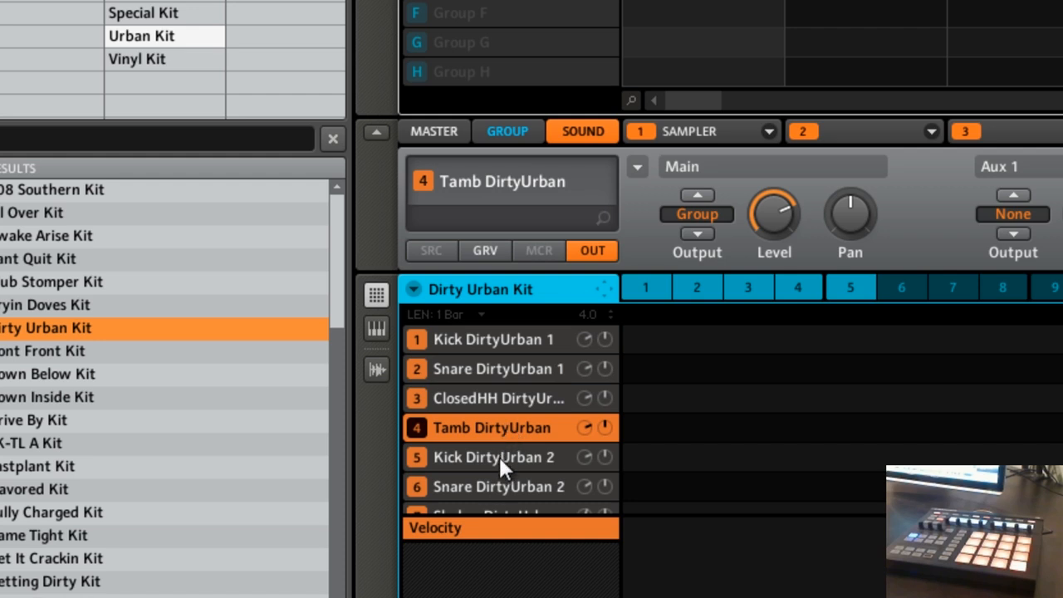
click(498, 456)
click(498, 483)
click(503, 454)
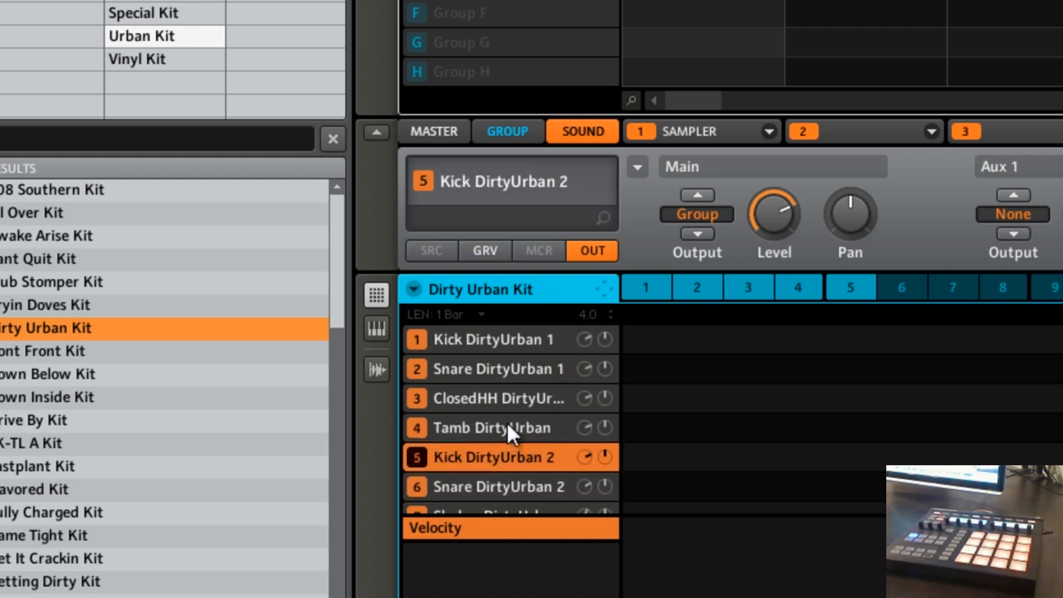
click(510, 397)
click(520, 368)
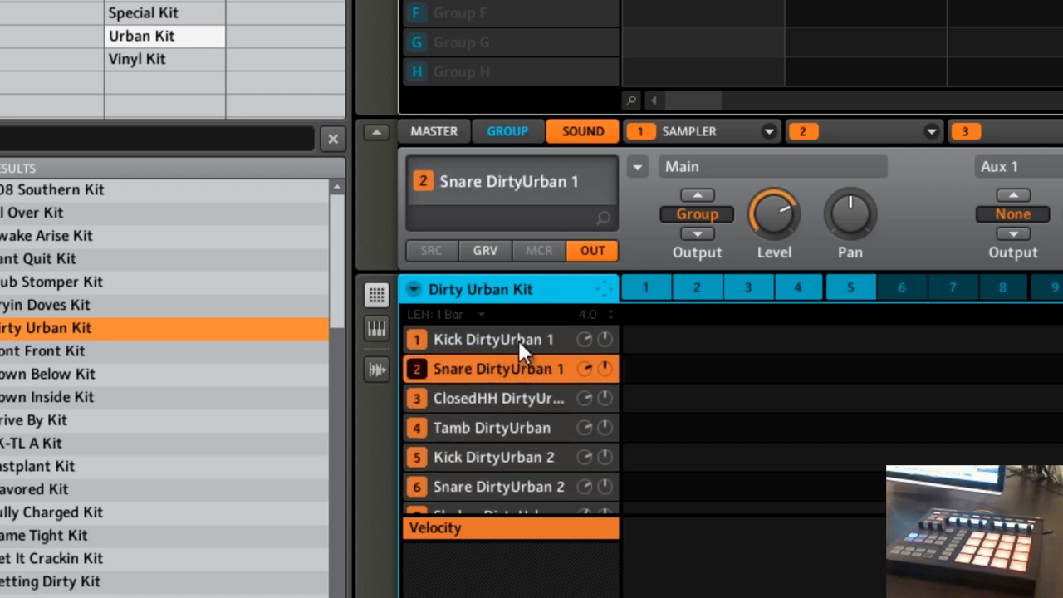
Route Kick DirtyUrban 1 to Out 1, Snare DirtyUrban 1 to Out 2, ClosedHH DirtyUrban to its own output and Tamb DirtyUrban to Out 4.
click(518, 339)
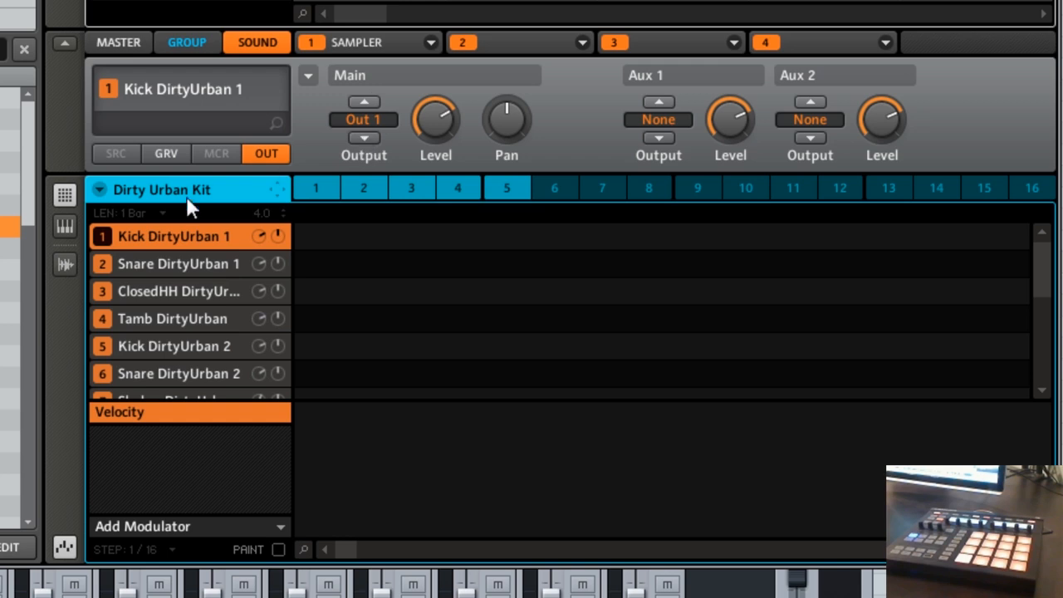
click(179, 264)
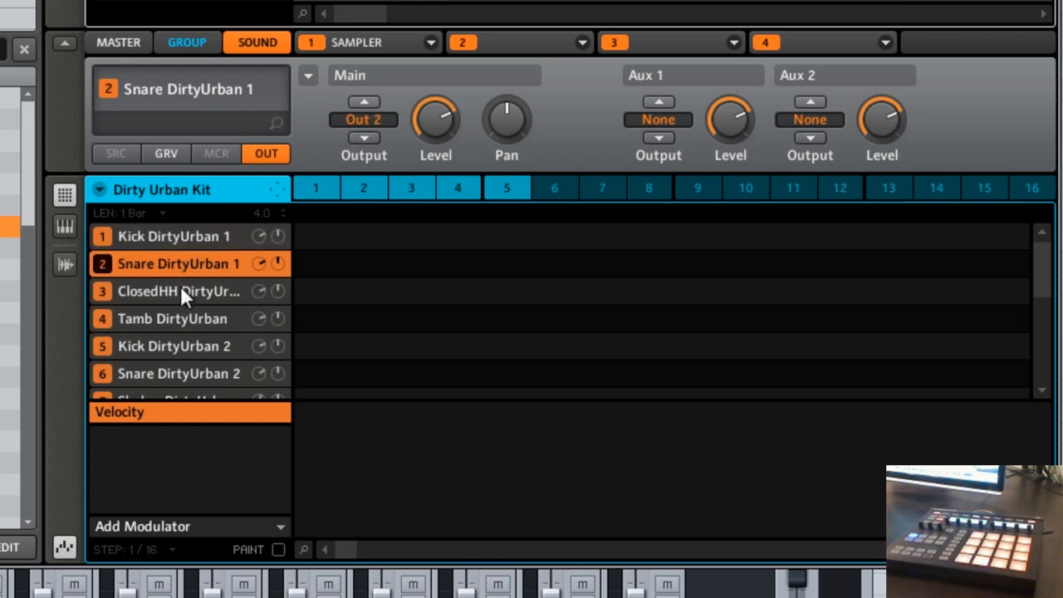
click(132, 289)
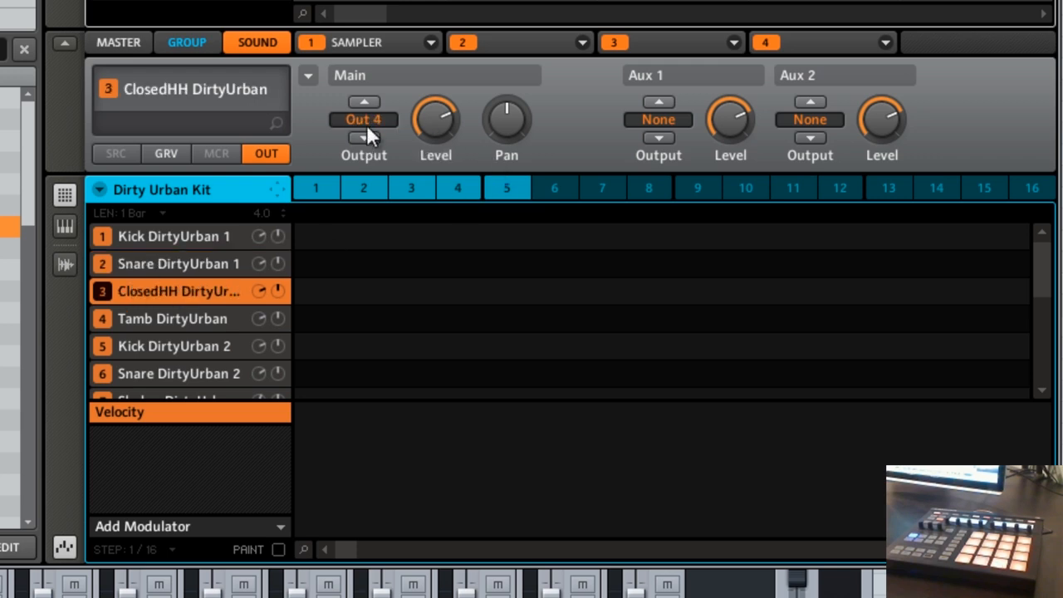
click(143, 318)
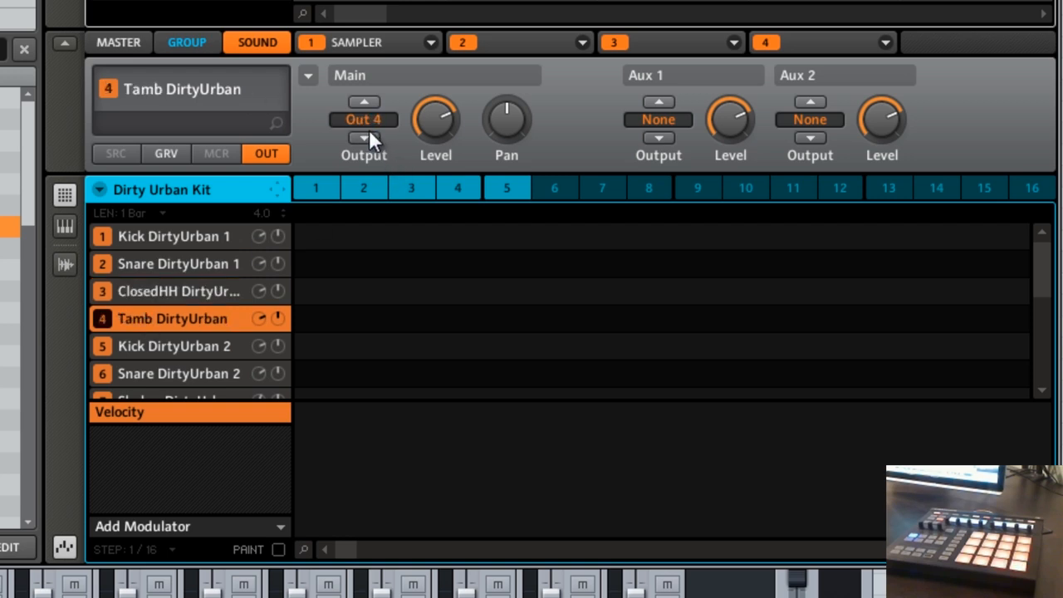
Route Kick DirtyUrban 2 to Out 5, Snare DirtyUrban 2 to Out 6, Shaker DirtyUrban 1 to its own output and OpenHH DirtyUrban to Out 8.
click(185, 347)
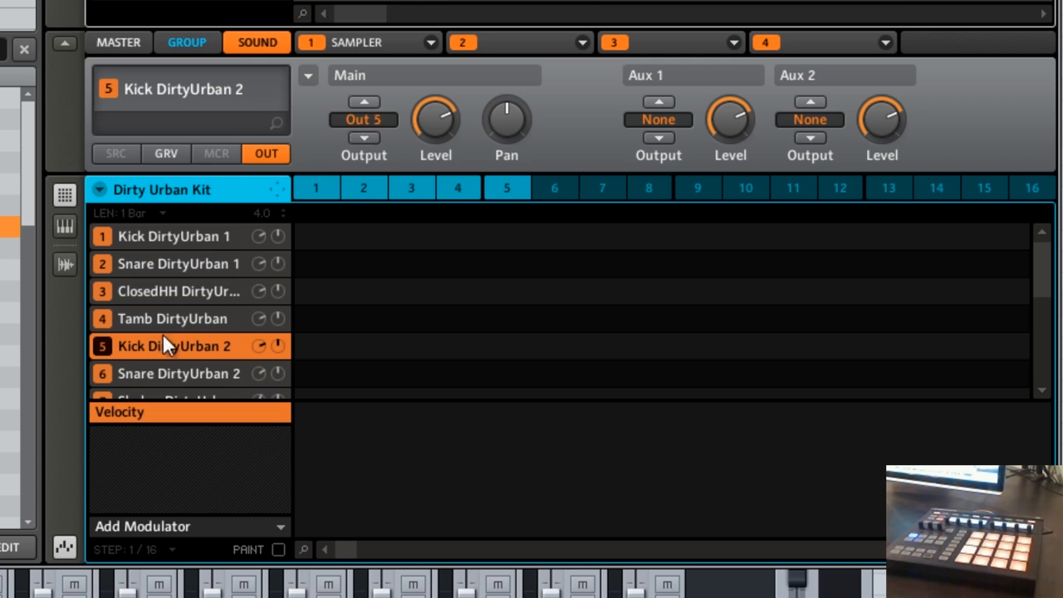
click(177, 373)
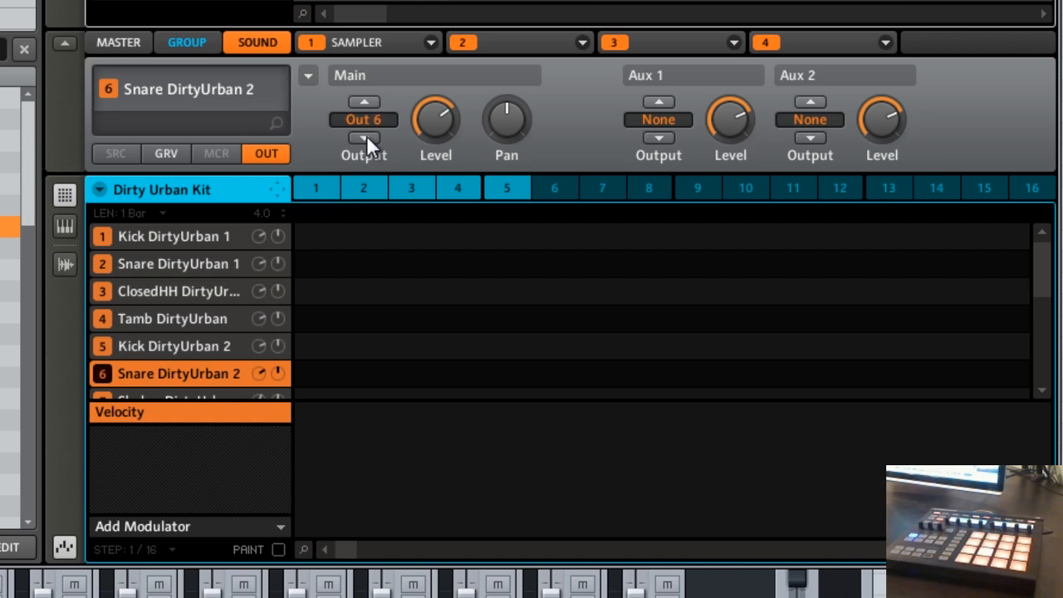
click(189, 399)
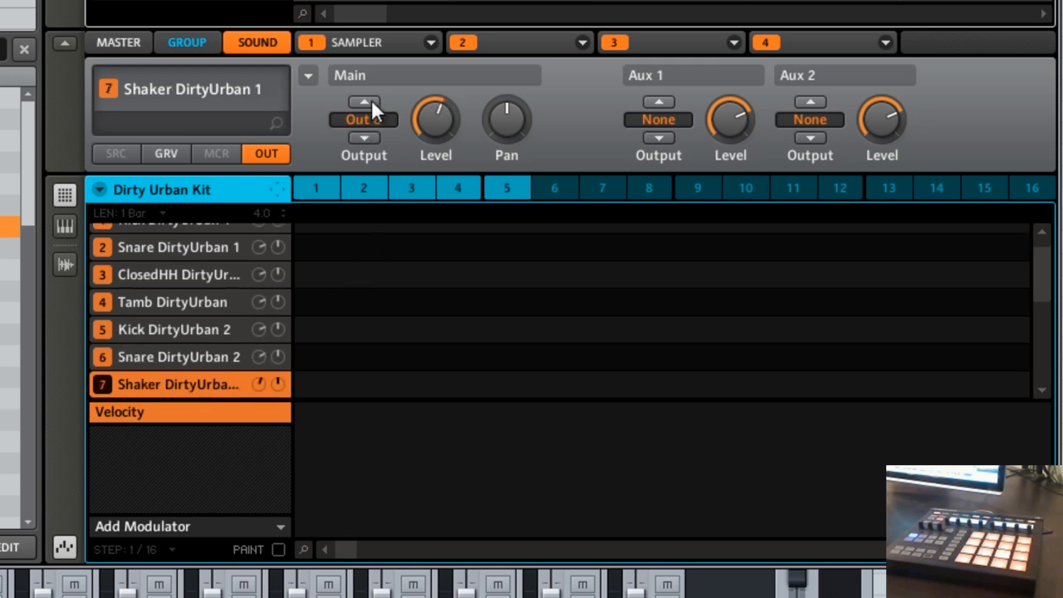
click(1042, 389)
click(189, 383)
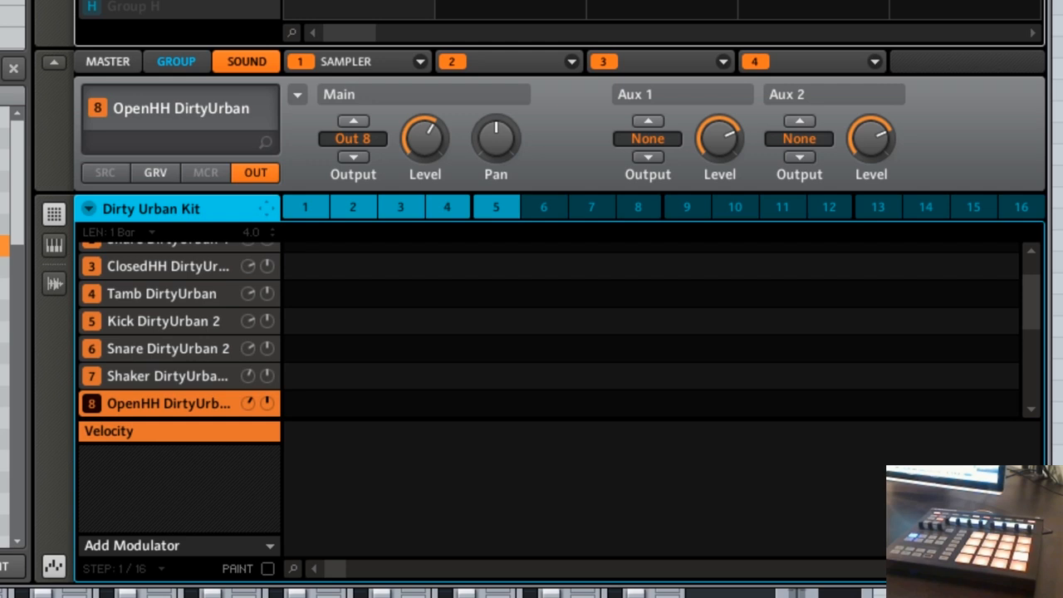
Shrink the Maschine window to uncover the mixer channels beneath it.
drag(1047, 581, 935, 473)
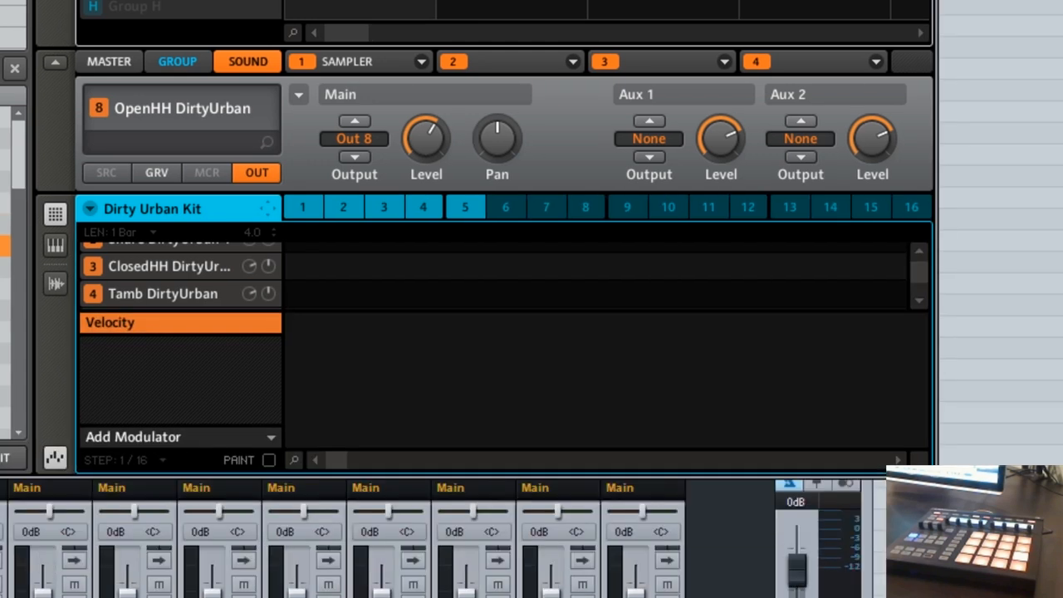
Move the Maschine window out of the way and browse the PreSonus effects in the vendor-sorted effects list.
drag(531, 1, 476, 2)
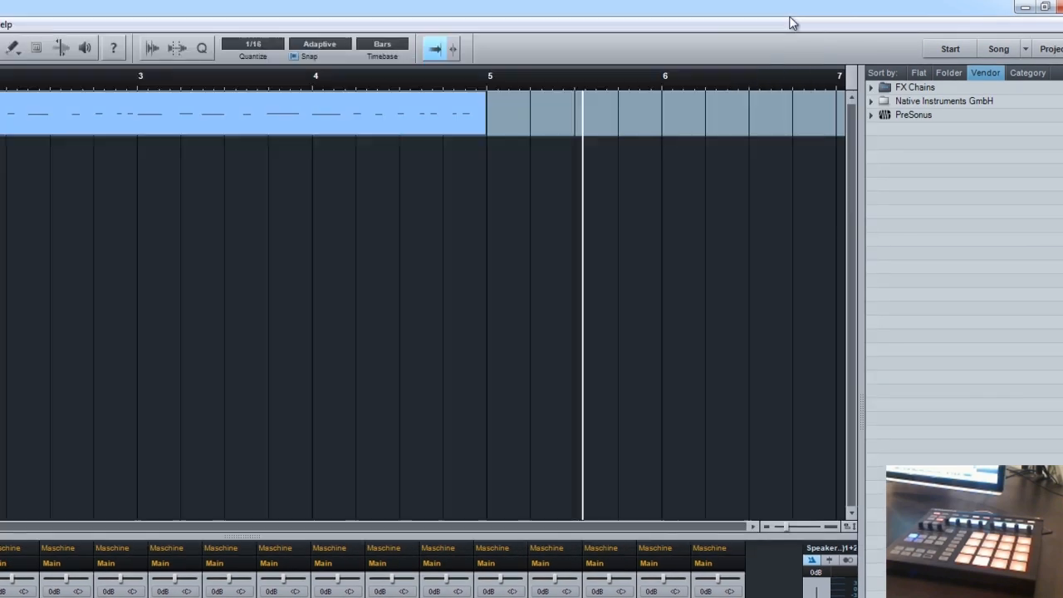
click(793, 9)
click(870, 115)
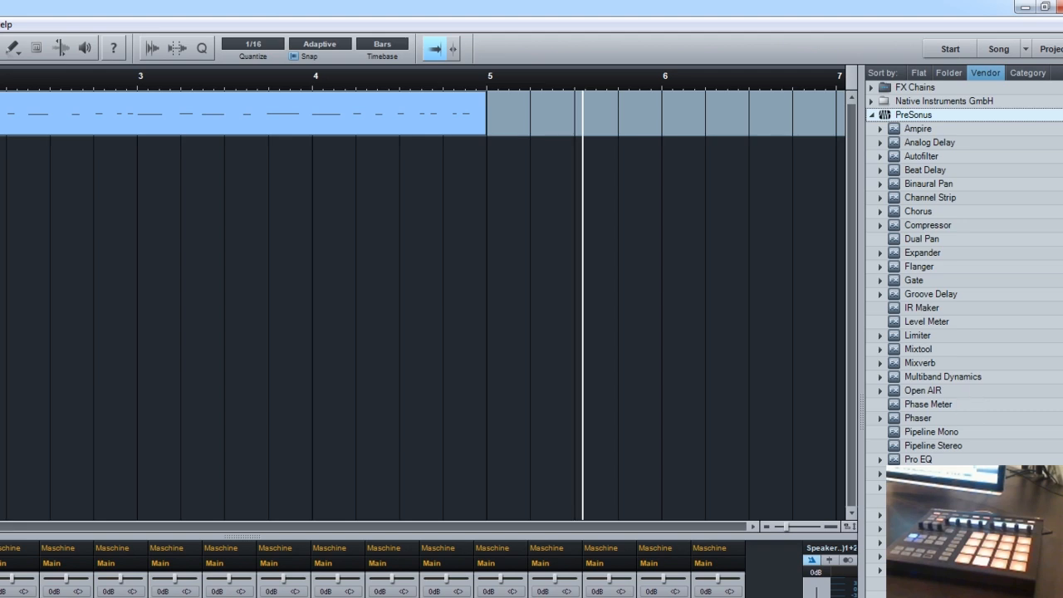
click(880, 486)
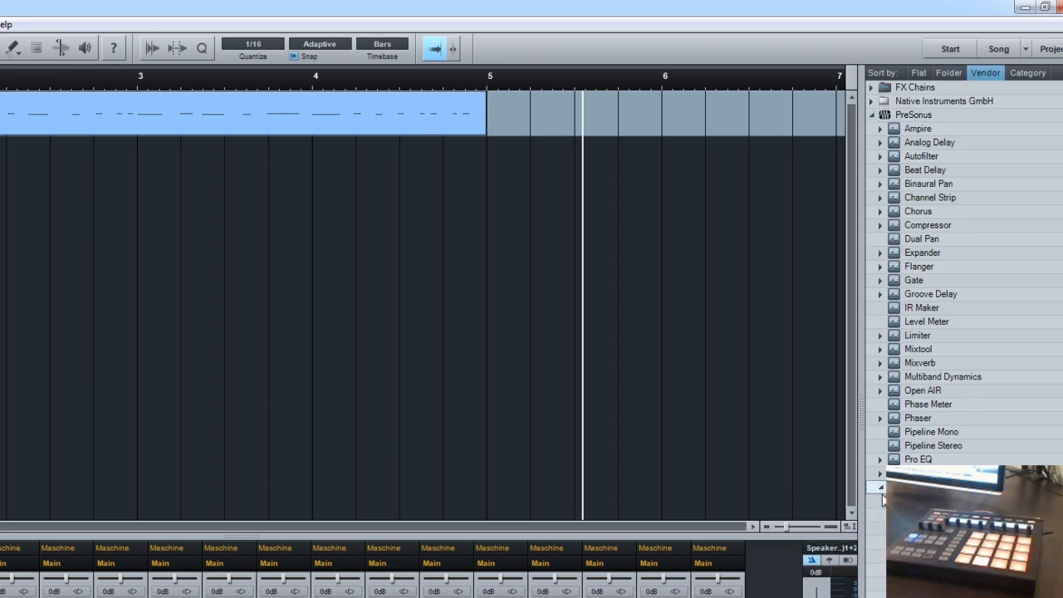
click(881, 488)
Sort the effects list by category and expand the PreSonus Reverb folder.
click(1015, 72)
click(872, 101)
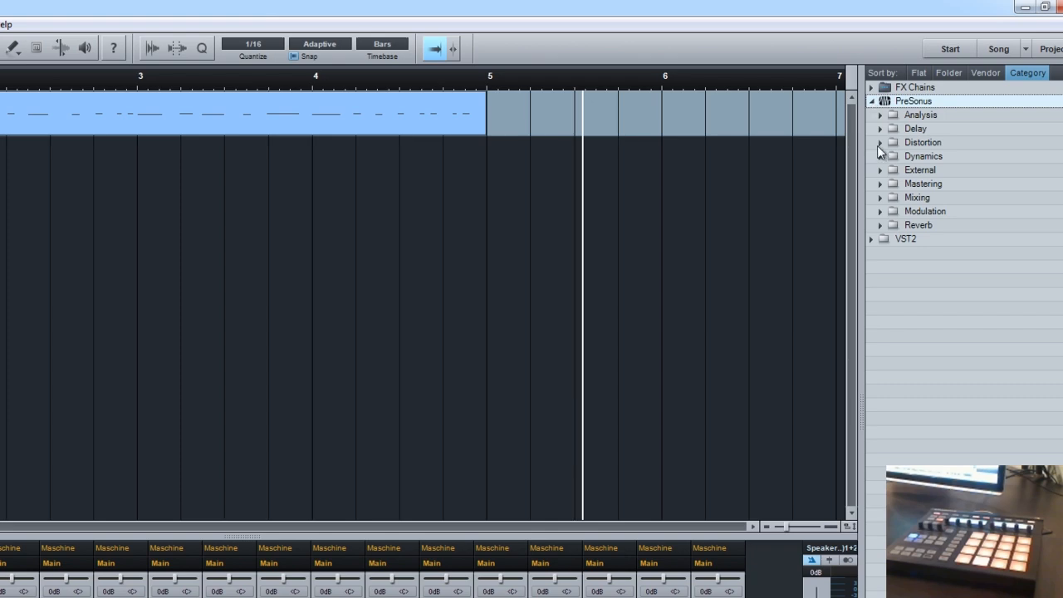
click(880, 225)
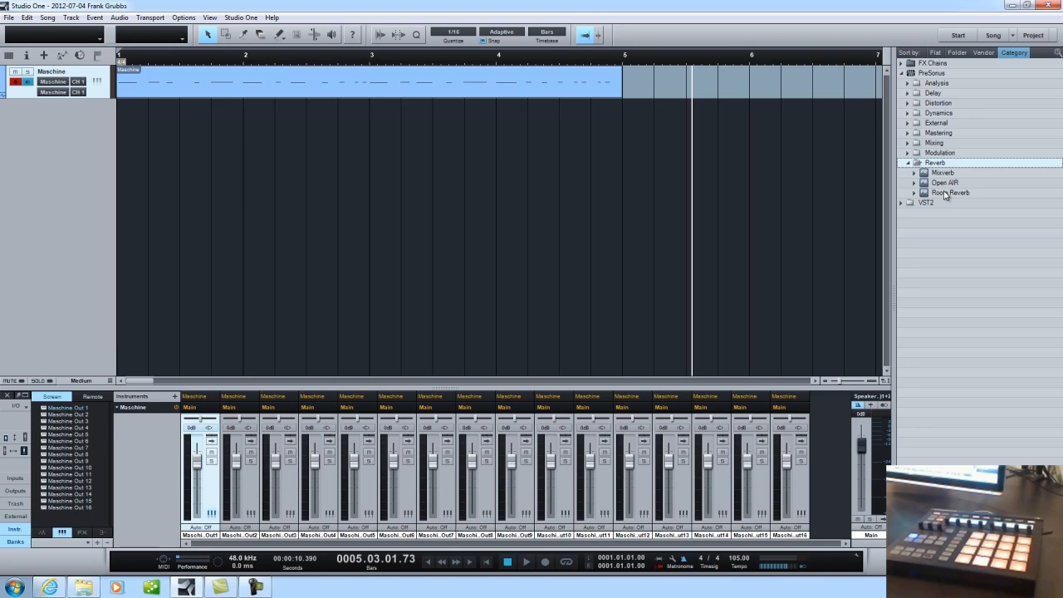
Insert Room Reverb on the Maschine Out 2 channel and load its Arena preset.
drag(946, 194, 247, 410)
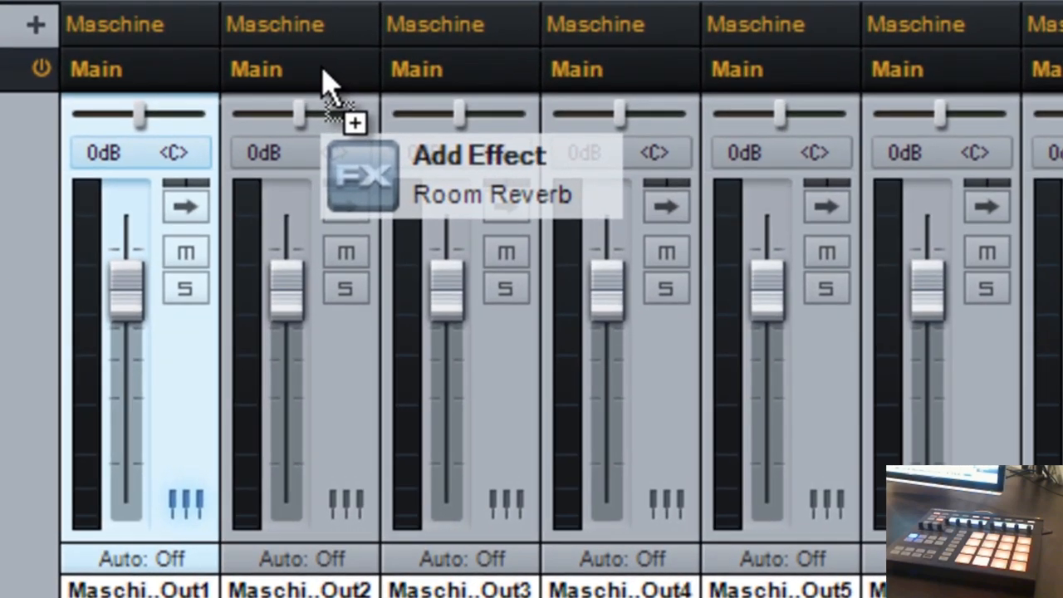
drag(326, 80, 325, 83)
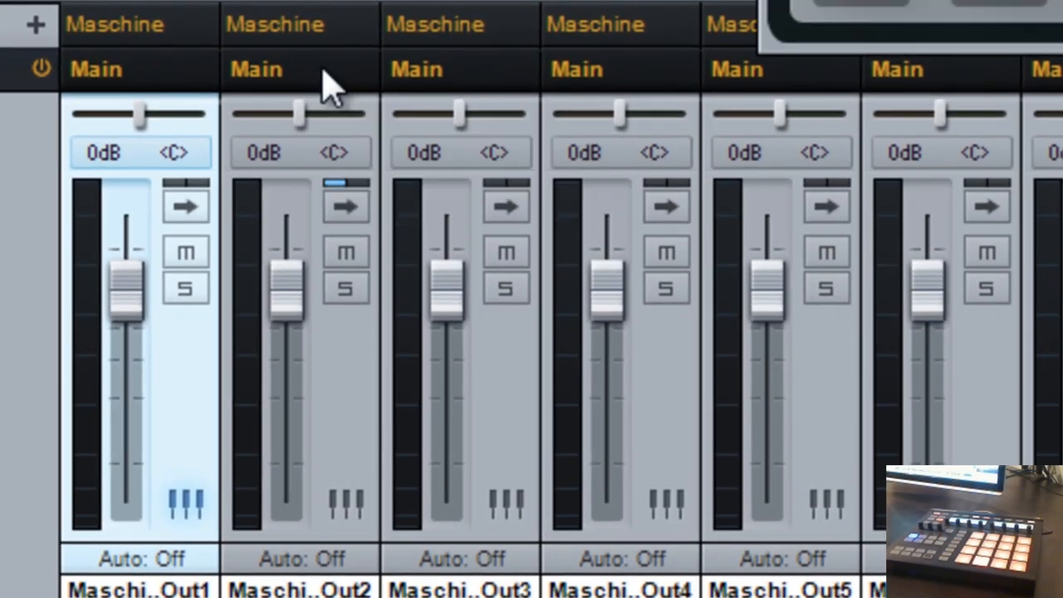
click(465, 164)
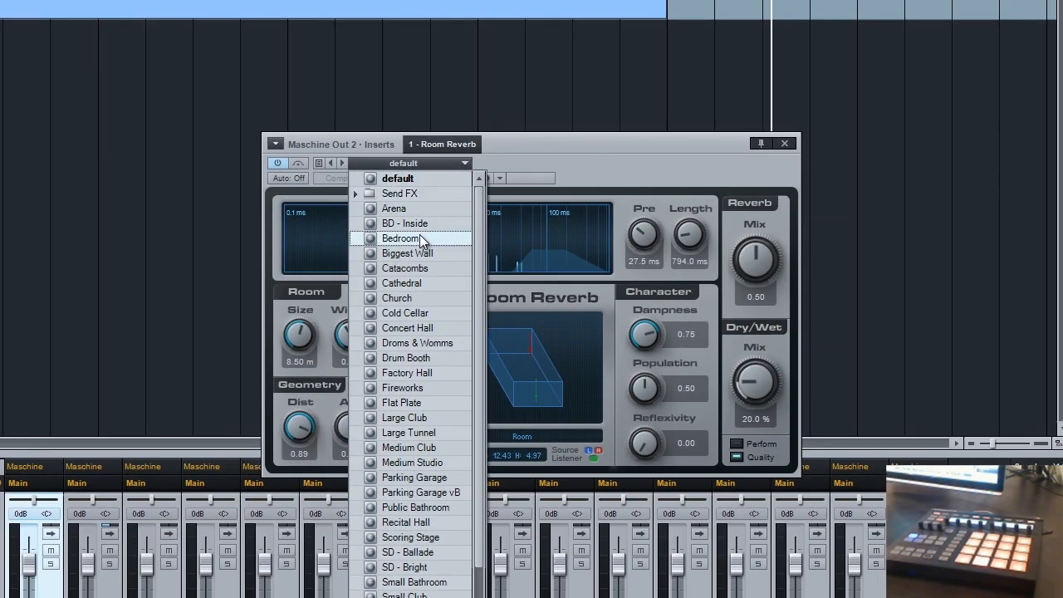
click(414, 211)
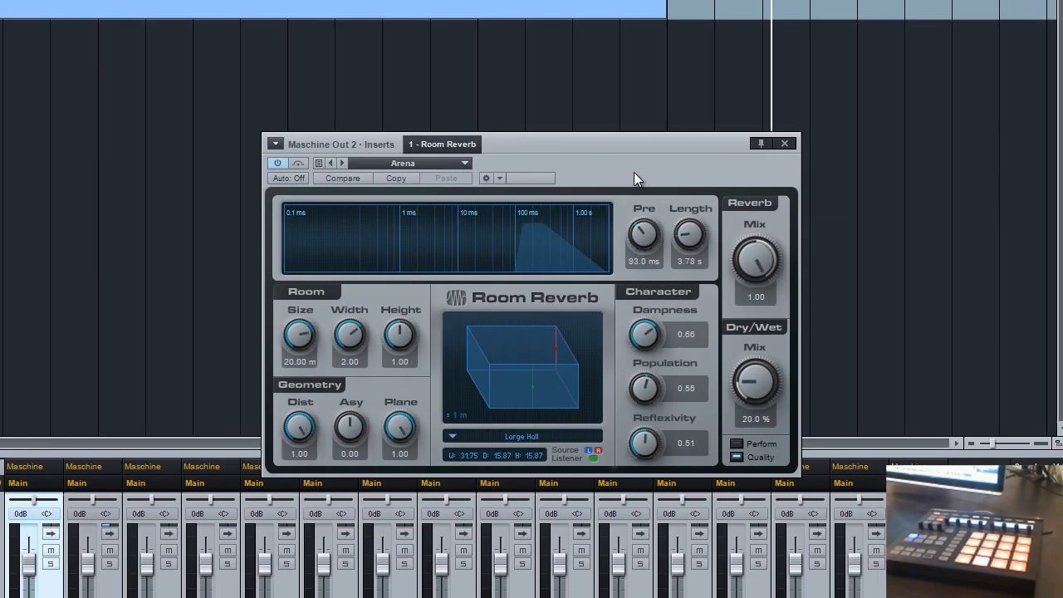